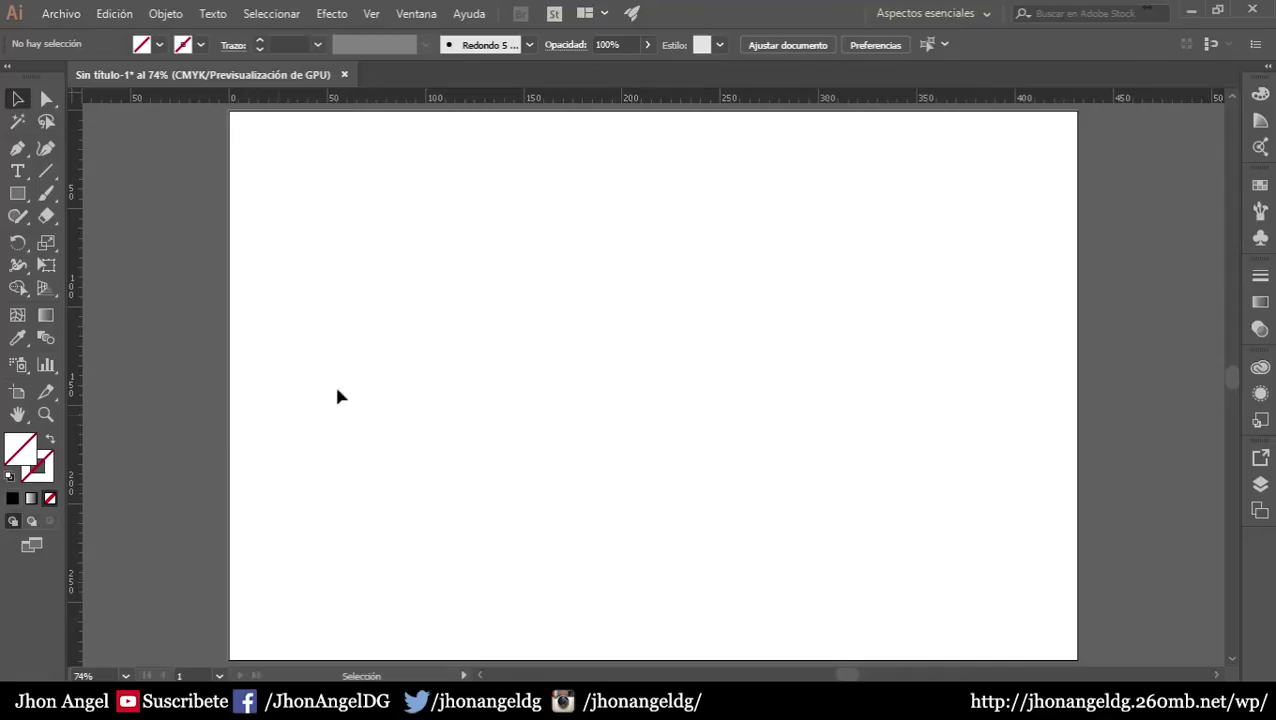
Float the Tools panel, redock it, then undock it again and park it left of the artboard
mouse_move(30, 75)
left_mouse_down()
mouse_move(432, 220)
mouse_move(432, 152)
left_mouse_up()
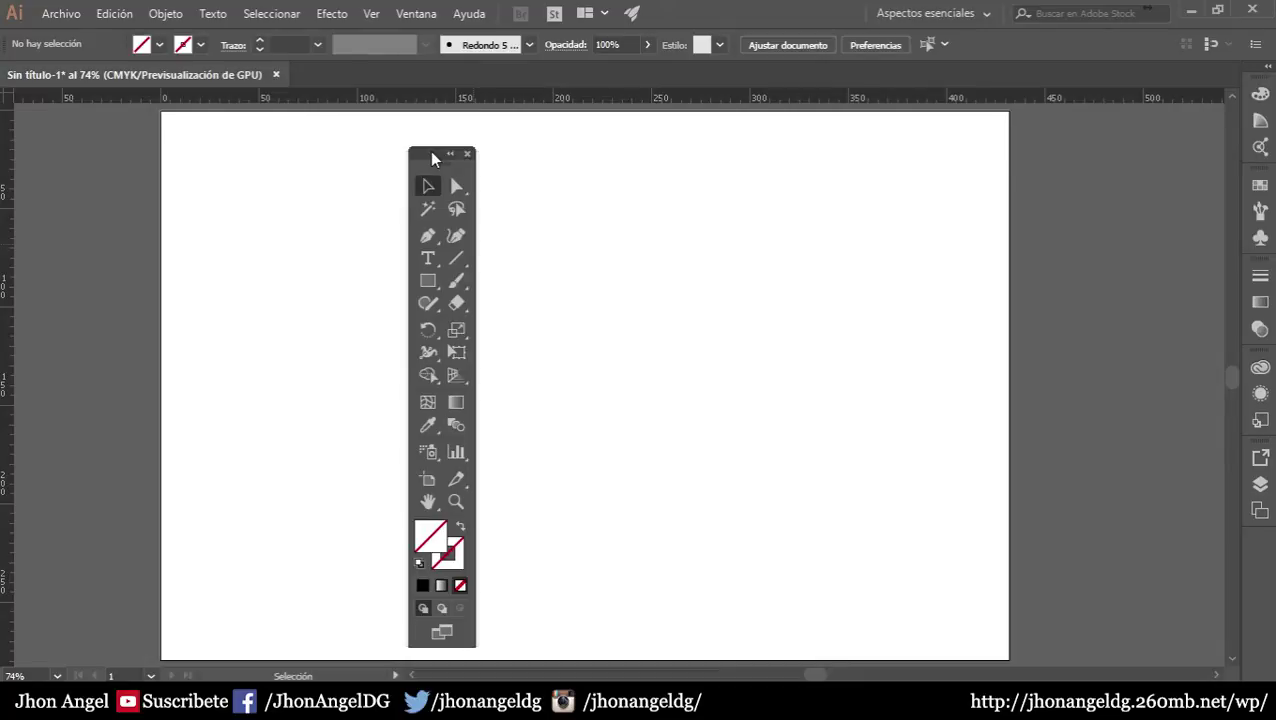
left_click_drag(432, 158, 8, 90)
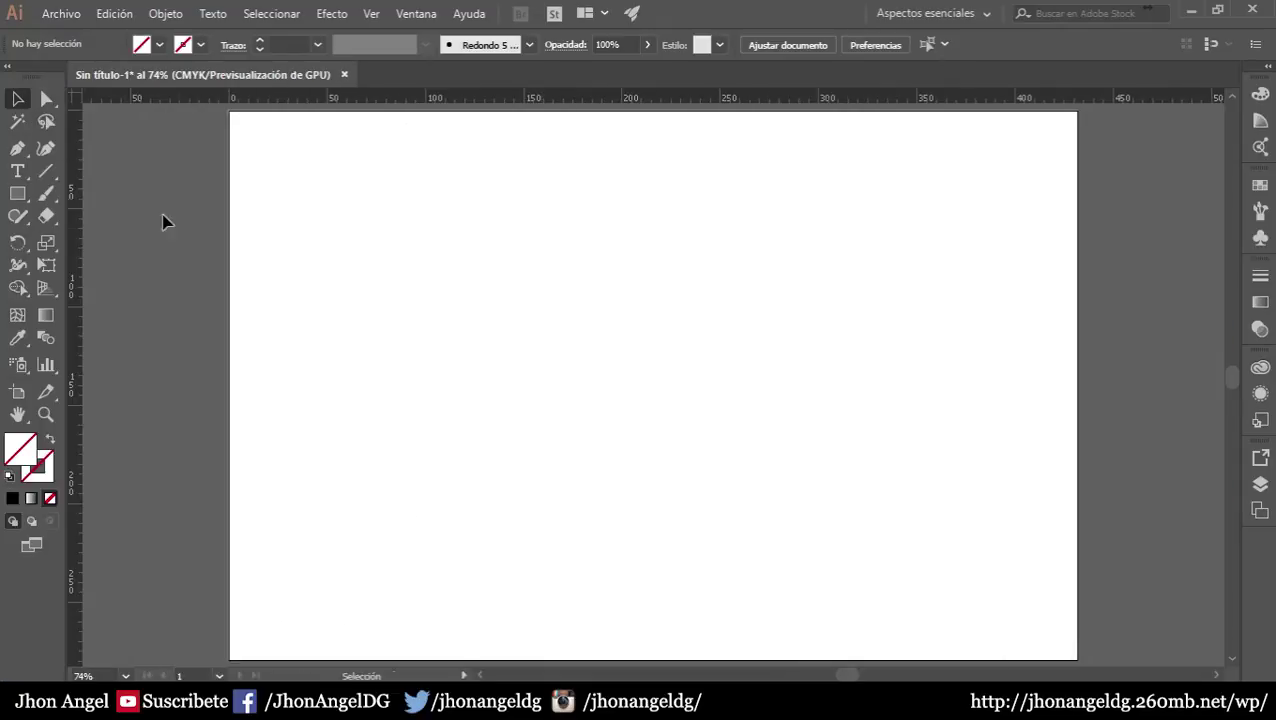
left_click_drag(408, 252, 949, 600)
mouse_move(39, 85)
left_mouse_down()
mouse_move(377, 207)
mouse_move(244, 148)
left_mouse_up()
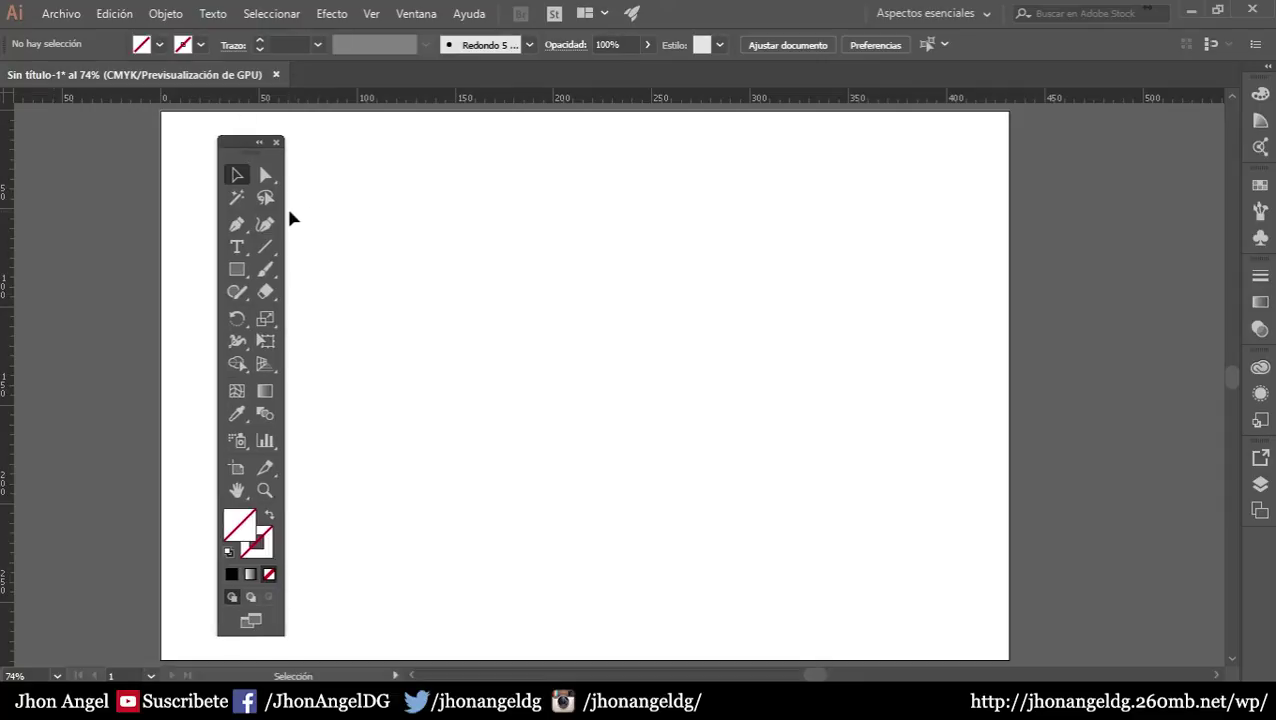
left_click_drag(228, 150, 79, 137)
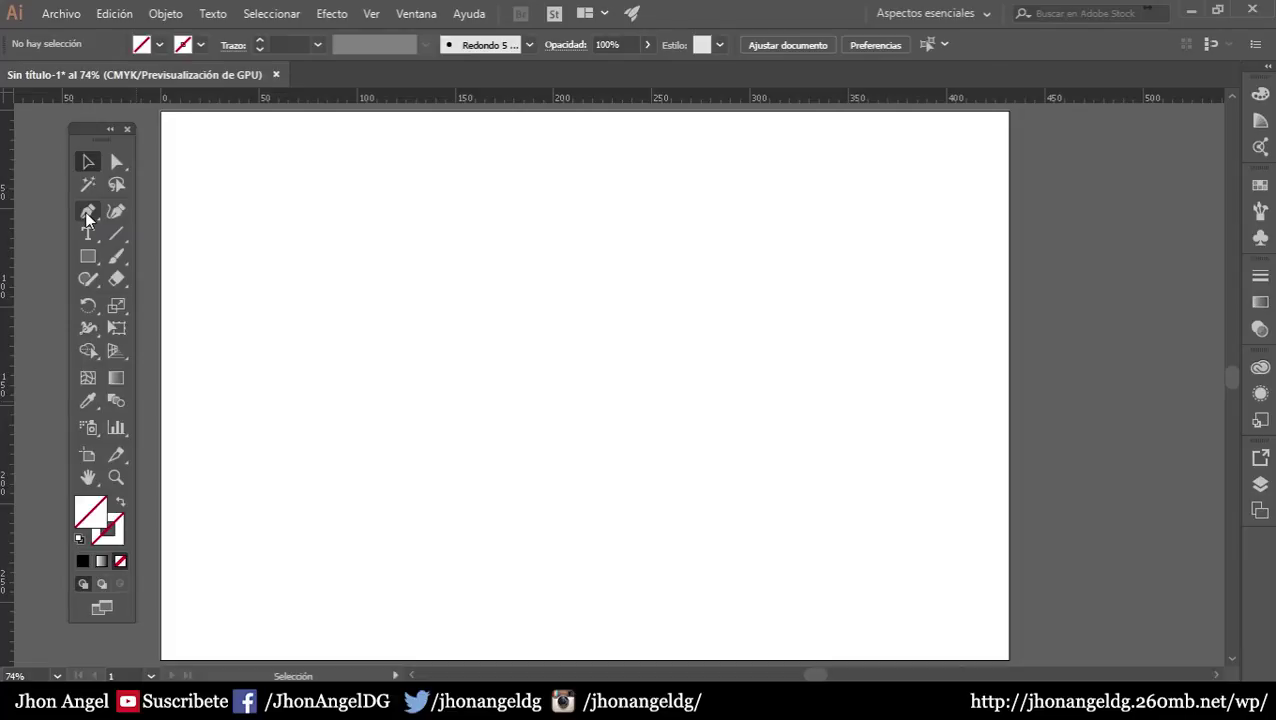
Draw a Pen path with straight corner anchors and one smooth curved anchor
left_click(88, 213)
left_click(461, 216)
left_click(371, 330)
left_click_drag(621, 424, 689, 473)
left_click(611, 523)
left_click(773, 563)
left_click(886, 353)
left_click(663, 254)
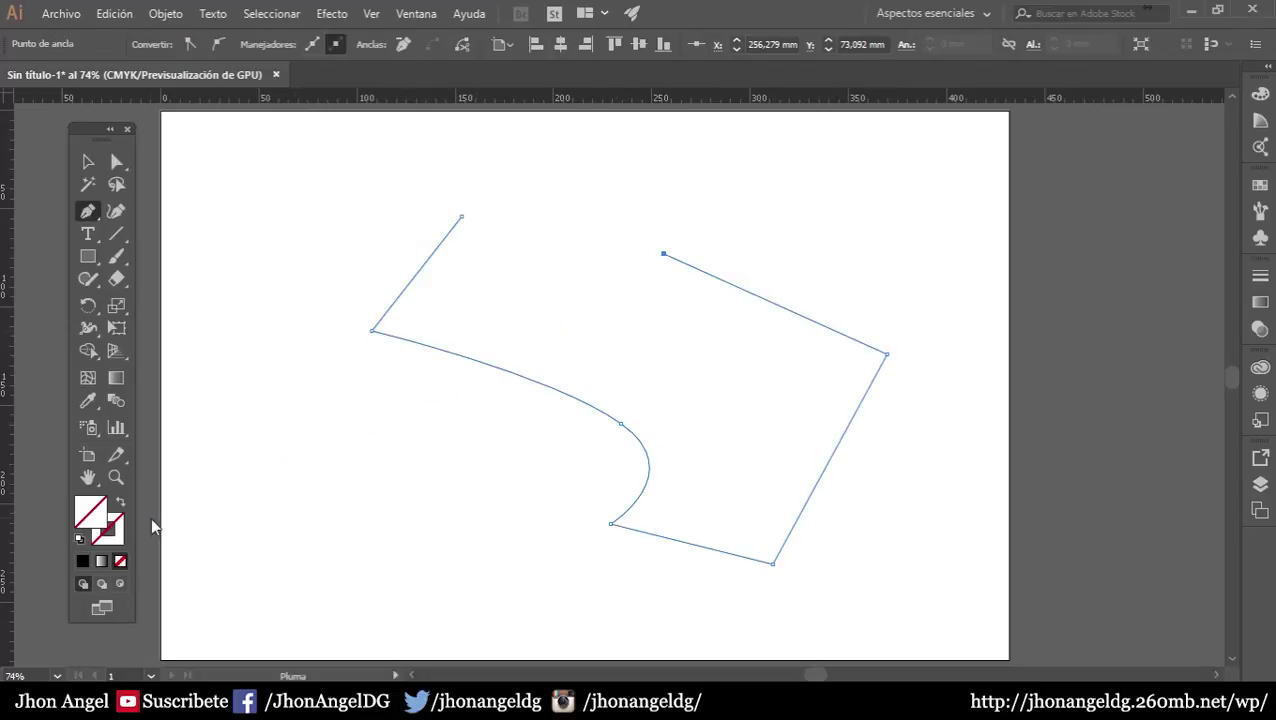
right_click(303, 490)
key("Escape")
Fill the path black, extend it with more corner points, then end and delete it
left_click(83, 561)
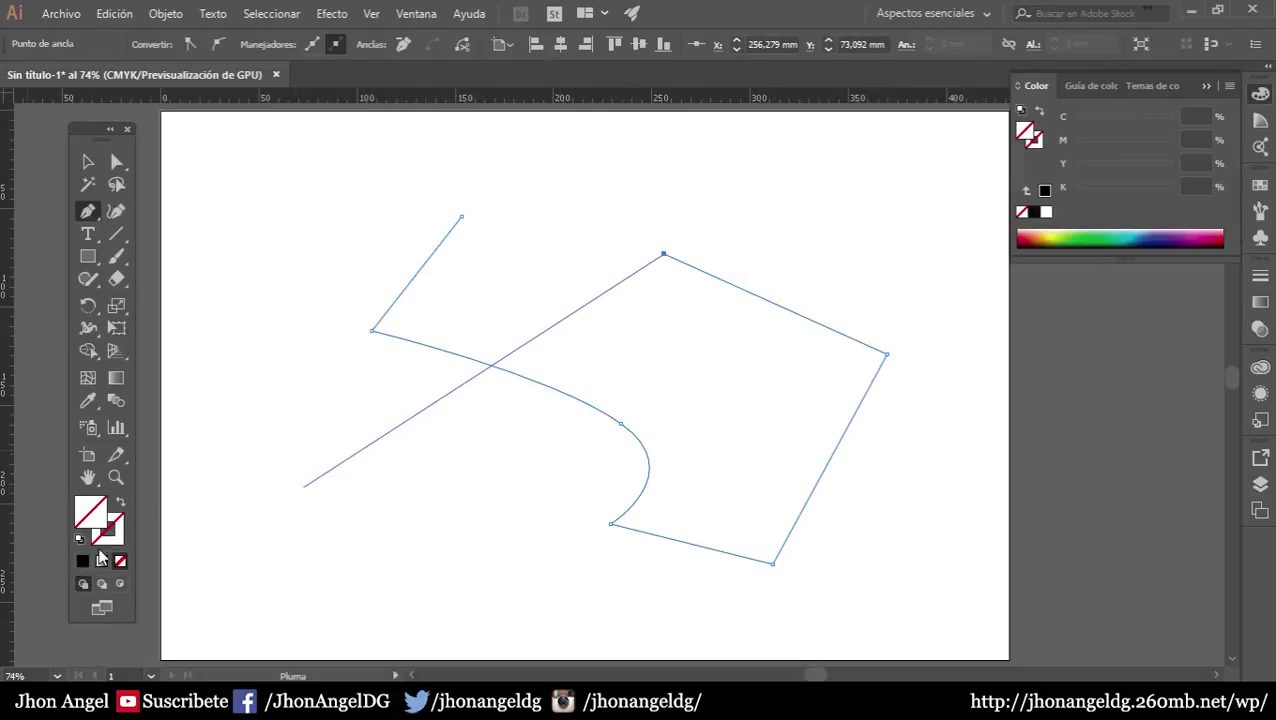
left_click(631, 176)
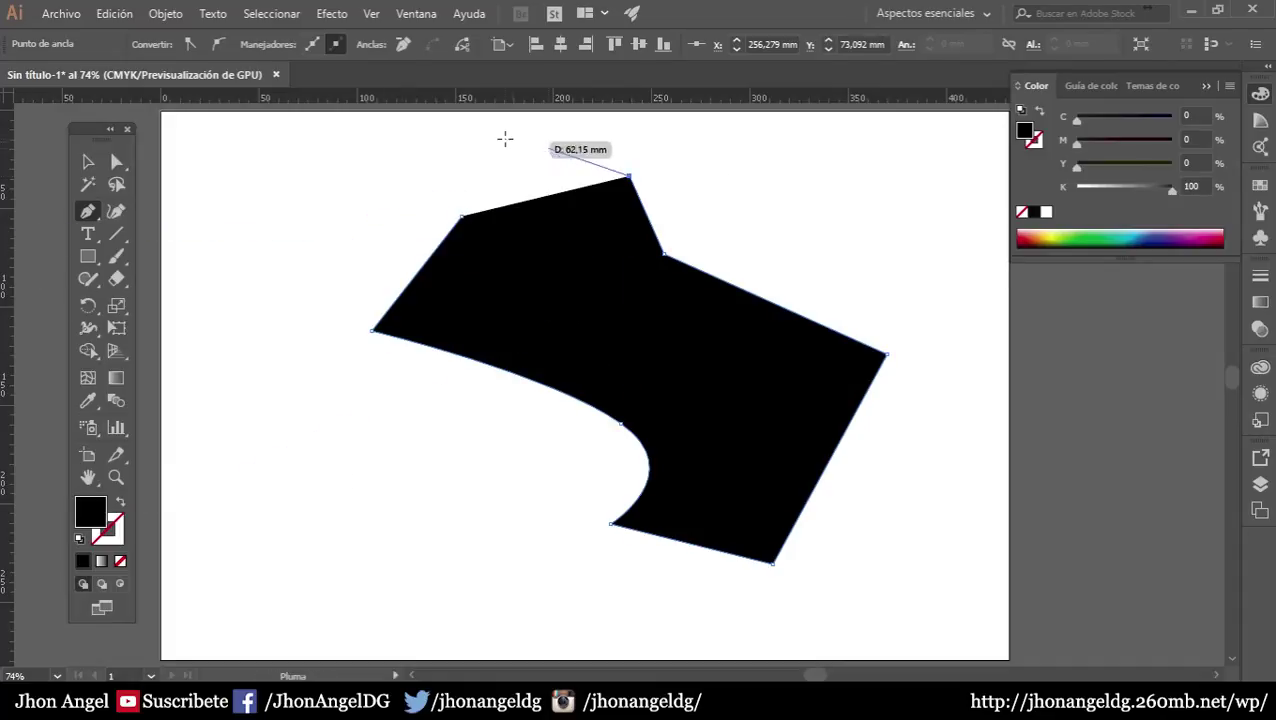
left_click(505, 139)
left_click(228, 205)
left_click(189, 450)
left_click(391, 537)
left_click(592, 455)
left_click(653, 573)
key("Escape")
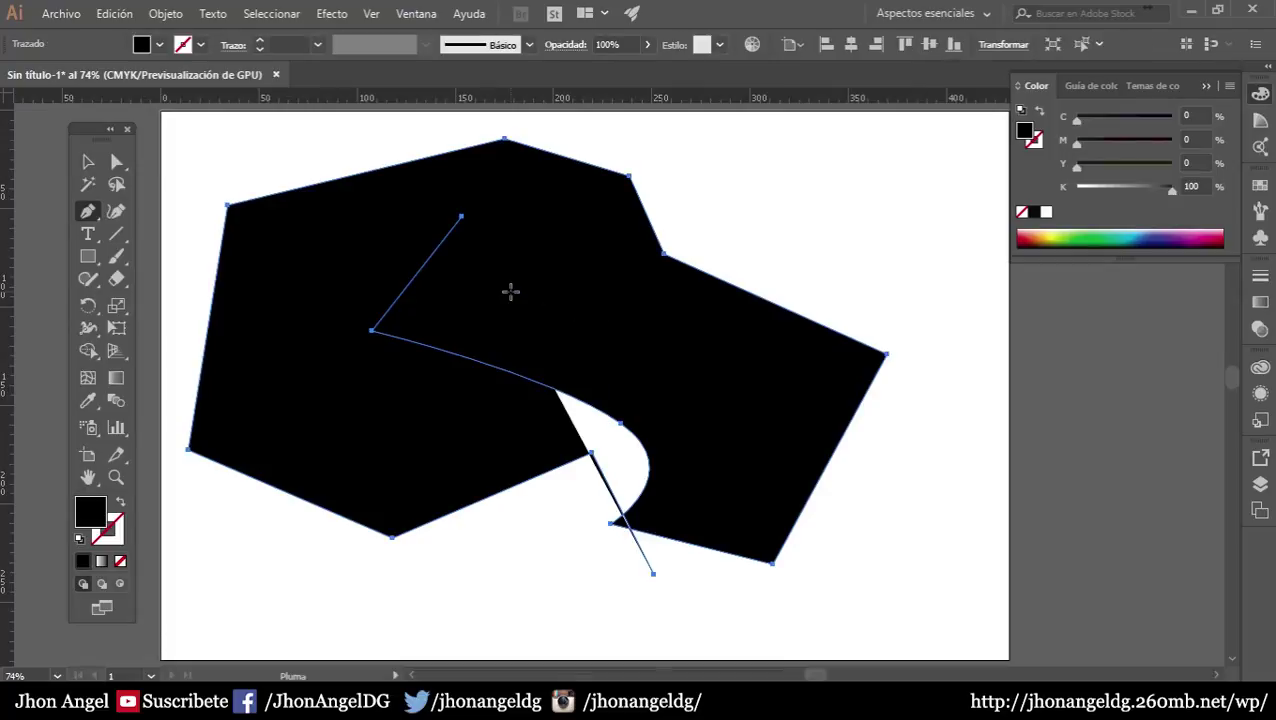
key("Delete")
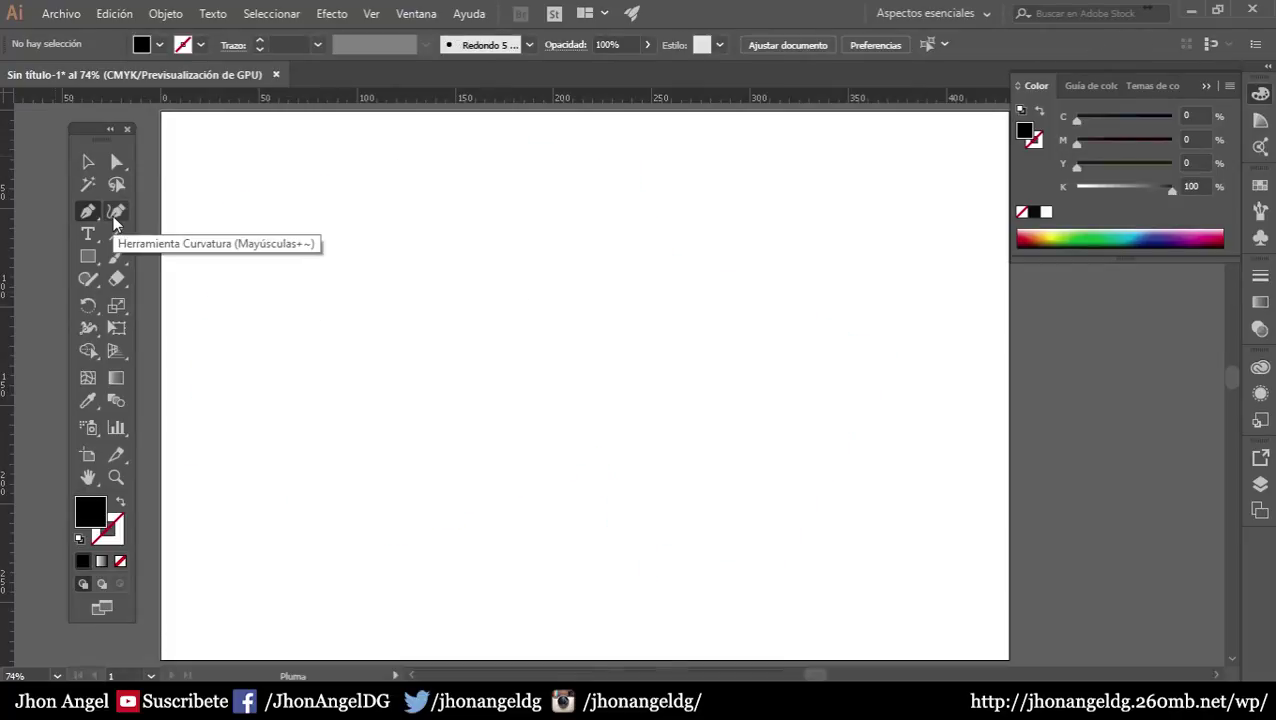
Draw a straight line across the artboard and bend its right end downward with the Curvature tool
left_click(266, 330)
left_click(809, 347)
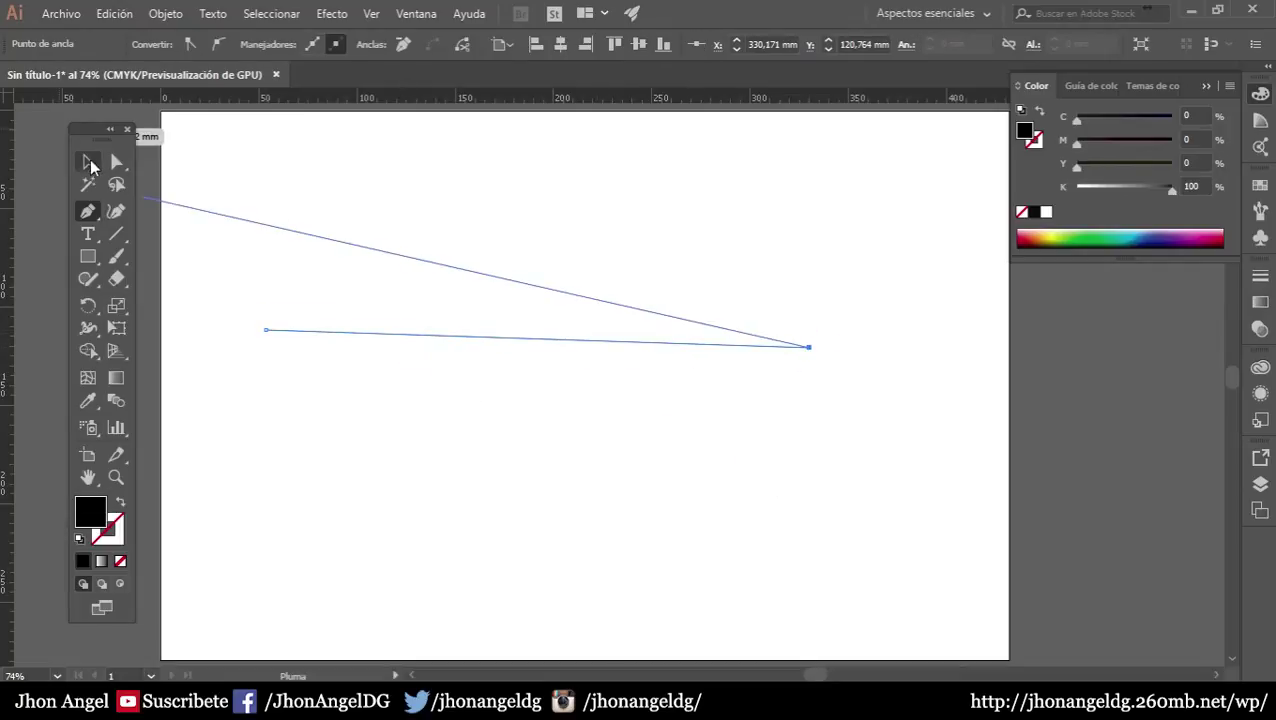
left_click(87, 161)
left_click(120, 502)
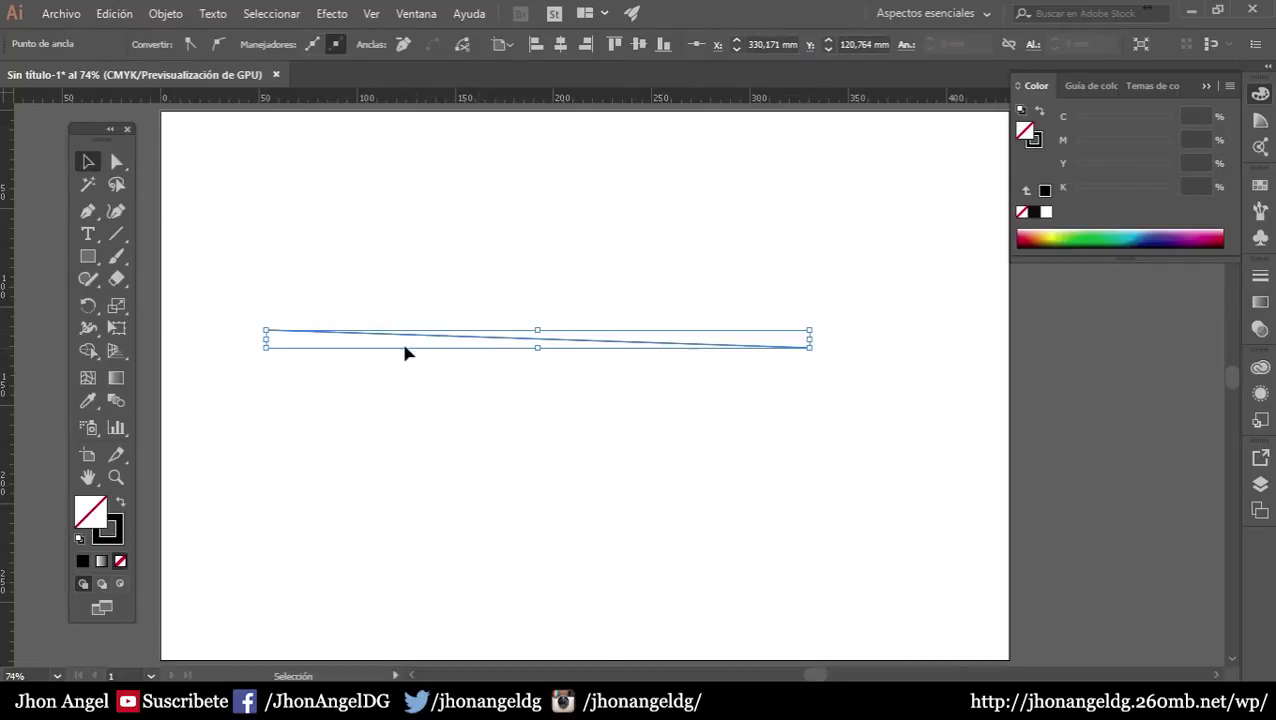
left_click(116, 211)
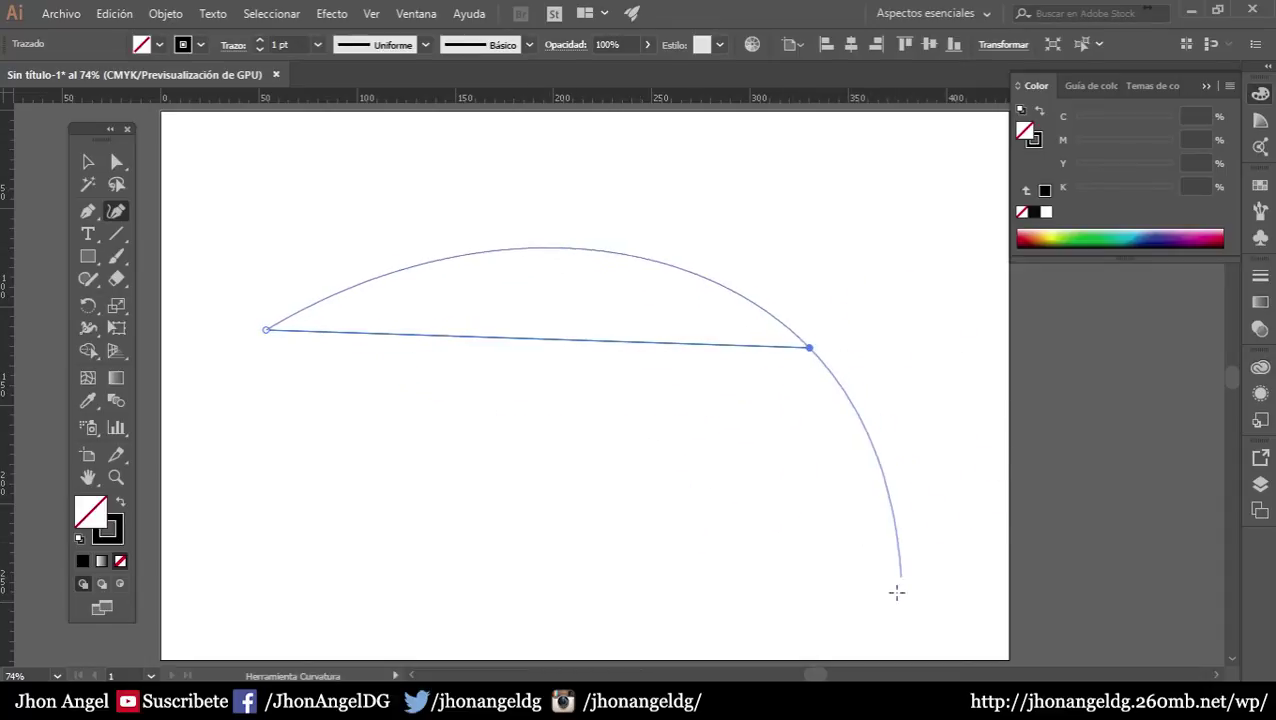
left_click(914, 378)
left_click(960, 567)
left_click(88, 163)
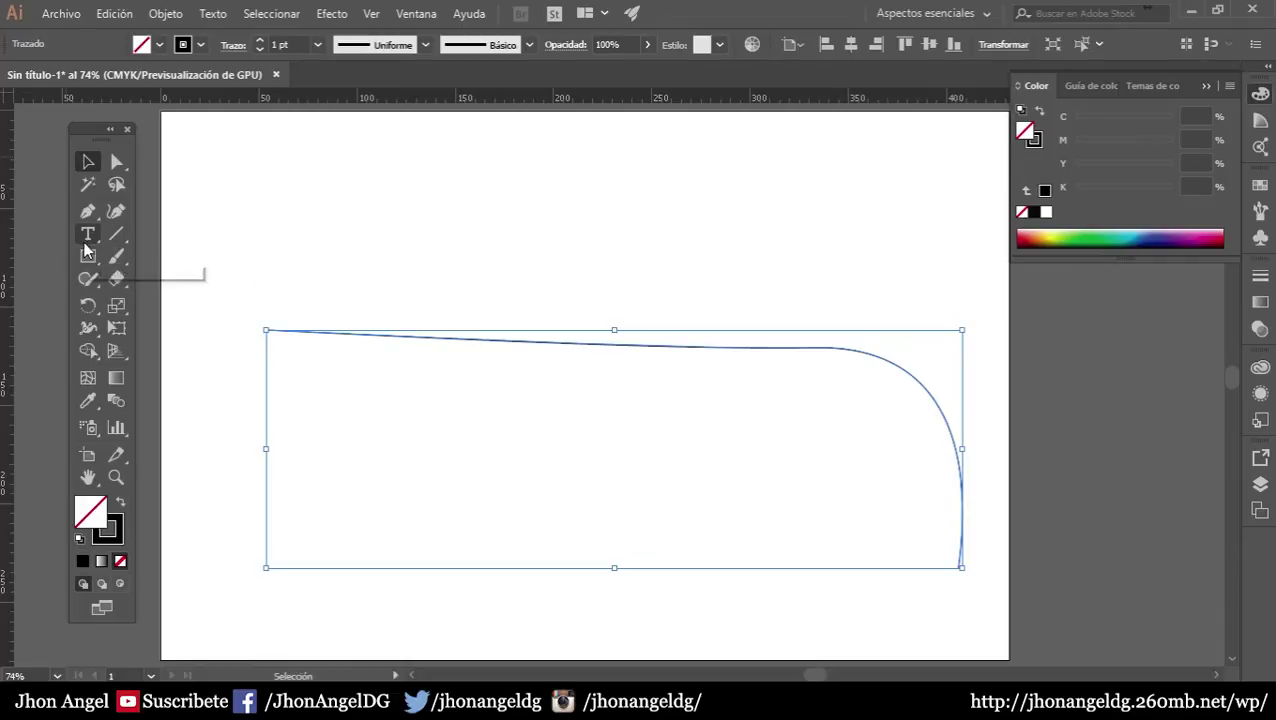
Type the test text 'ouyiuhiuho' above the curve
left_click(111, 238)
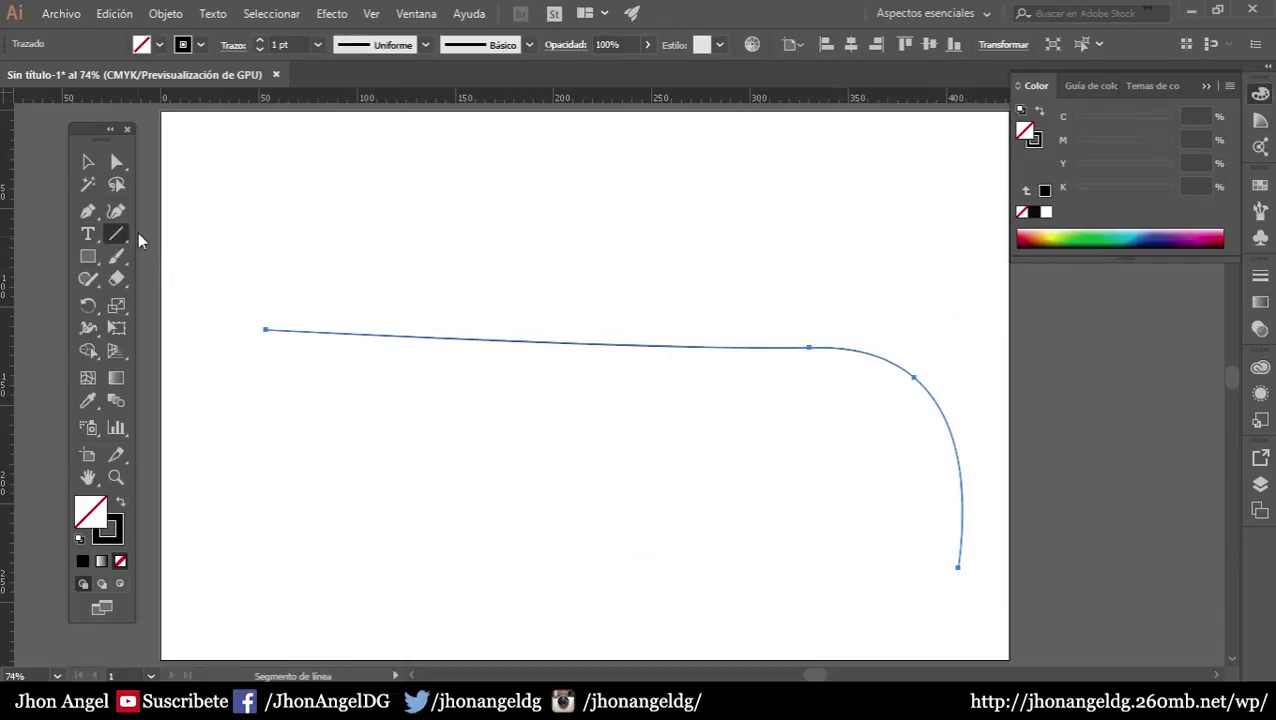
left_click(88, 235)
left_click(313, 243)
type("ouyiuhiuho")
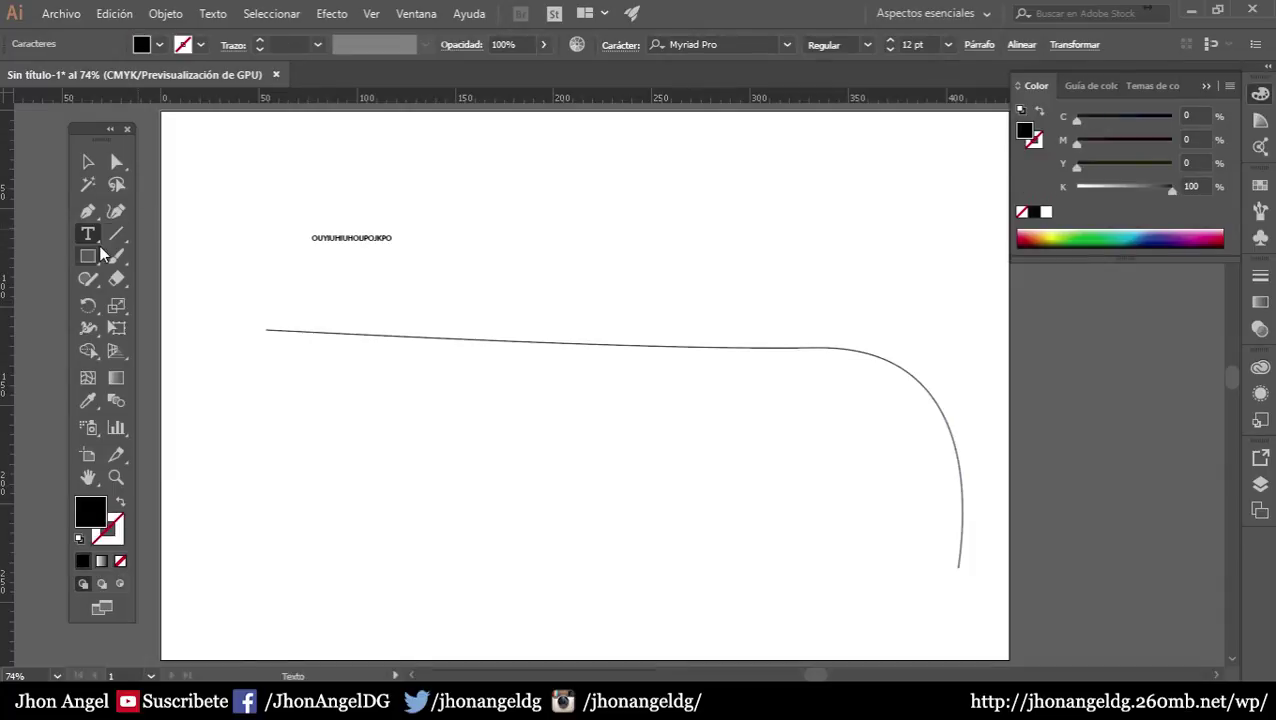
Draw black rectangles scattered above and below the text line
left_click(88, 256)
left_click_drag(290, 395, 537, 551)
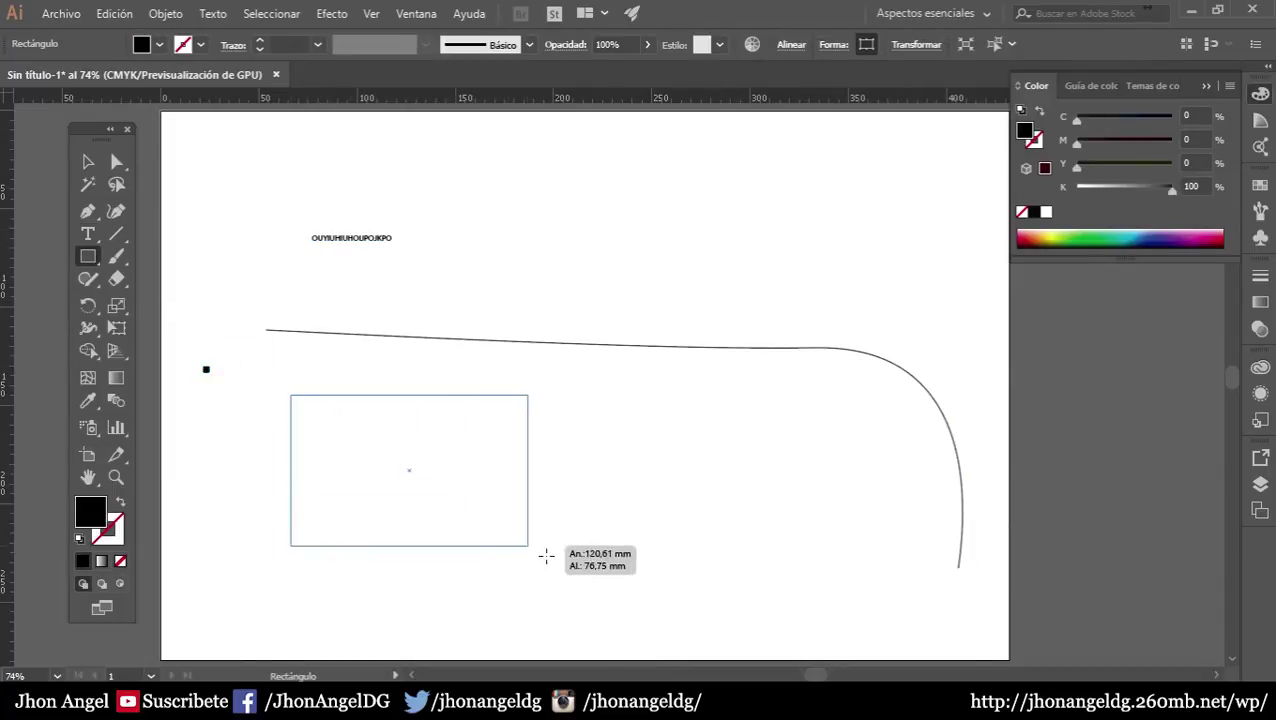
left_click_drag(530, 228, 620, 355)
left_click_drag(736, 449, 641, 296)
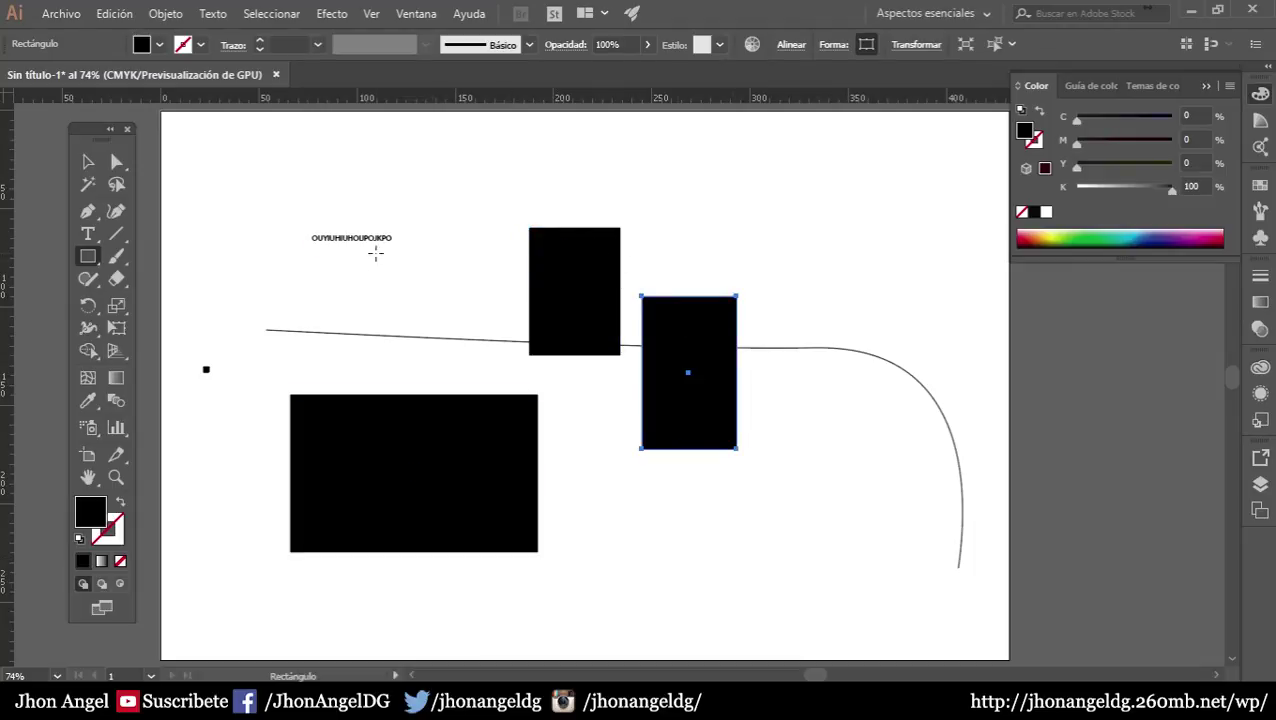
left_click_drag(394, 296, 479, 346)
mouse_move(353, 281)
left_mouse_down()
mouse_move(281, 245)
mouse_move(436, 165)
left_mouse_up()
left_click(116, 256)
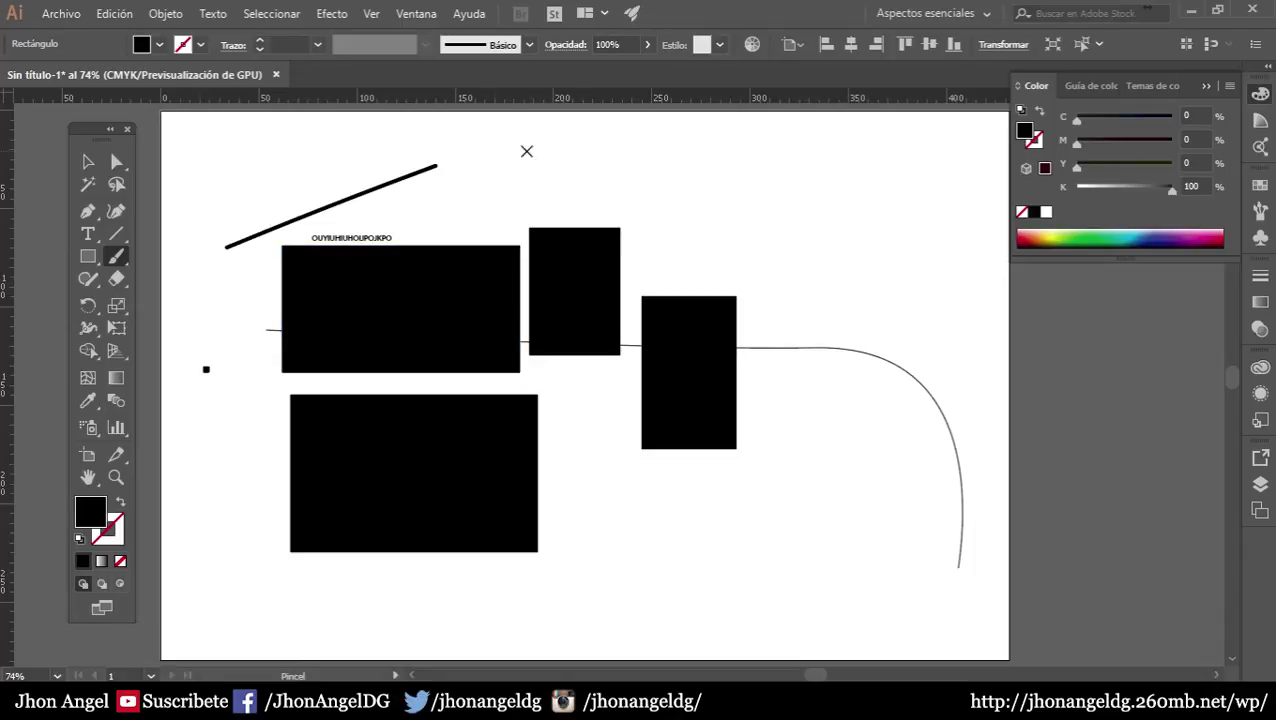
Paint several freehand Paintbrush strokes around the text and rectangles
left_click_drag(558, 151, 740, 233)
mouse_move(789, 181)
left_mouse_down()
mouse_move(840, 219)
mouse_move(858, 261)
left_mouse_up()
left_click_drag(818, 467, 781, 562)
left_click_drag(666, 591, 549, 505)
mouse_move(576, 428)
left_mouse_down()
mouse_move(612, 504)
mouse_move(670, 570)
left_mouse_up()
left_click_drag(880, 277, 787, 412)
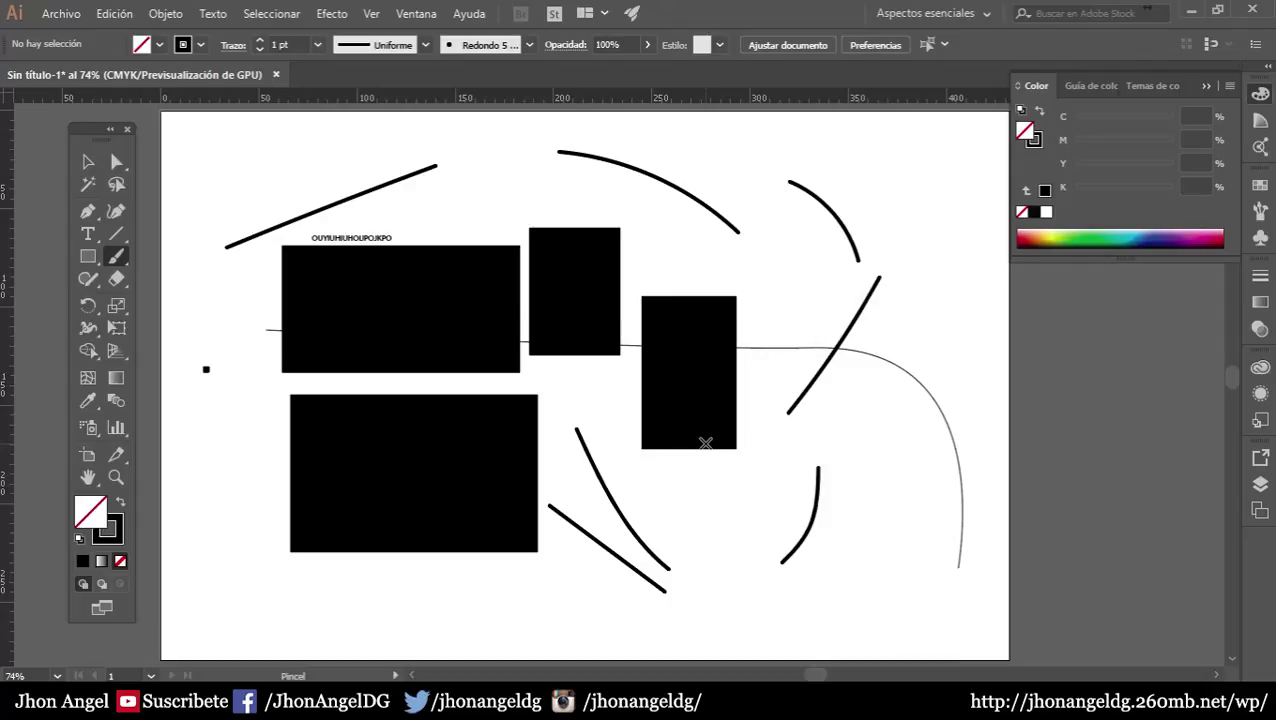
Paint a long top arc, a lower-right stroke and a scribbled signature, then start the Shaper tool
mouse_move(495, 188)
left_mouse_down()
mouse_move(636, 216)
mouse_move(783, 296)
left_mouse_up()
mouse_move(772, 352)
left_mouse_down()
mouse_move(720, 495)
mouse_move(765, 594)
mouse_move(904, 568)
left_mouse_up()
mouse_move(756, 438)
left_mouse_down()
mouse_move(759, 471)
mouse_move(860, 450)
mouse_move(760, 475)
mouse_move(800, 490)
mouse_move(920, 496)
left_mouse_up()
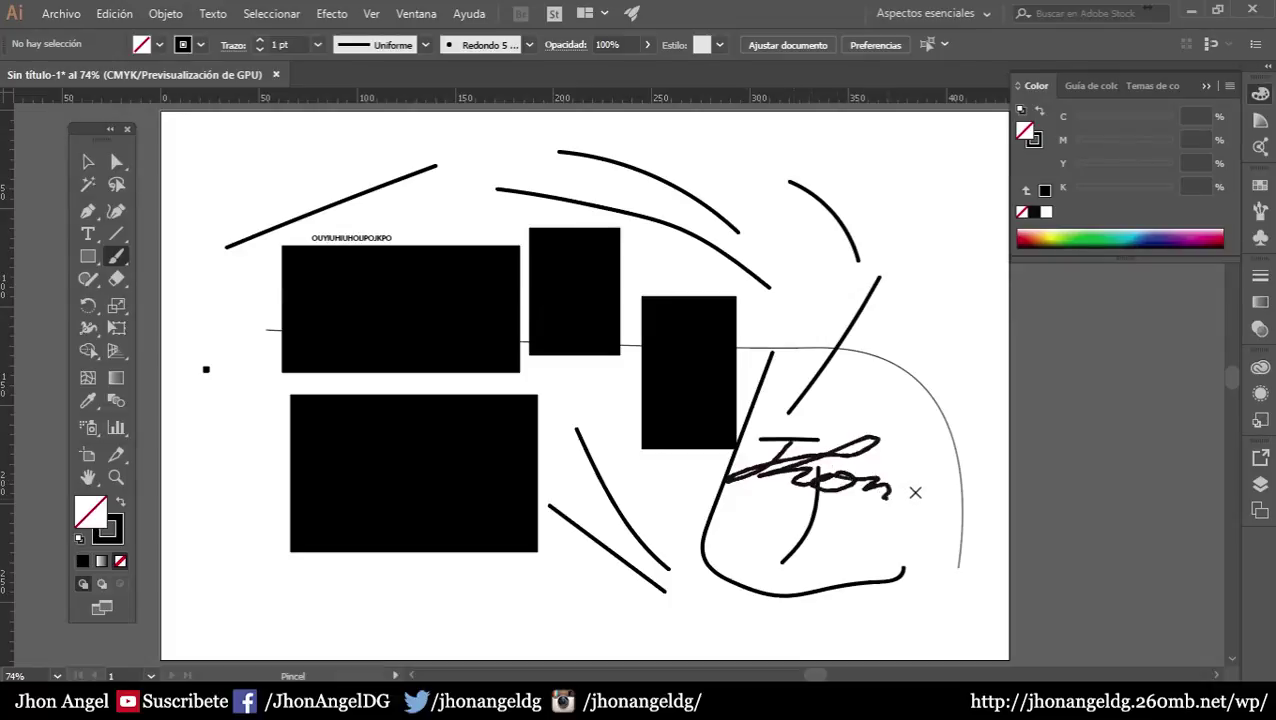
left_click(88, 283)
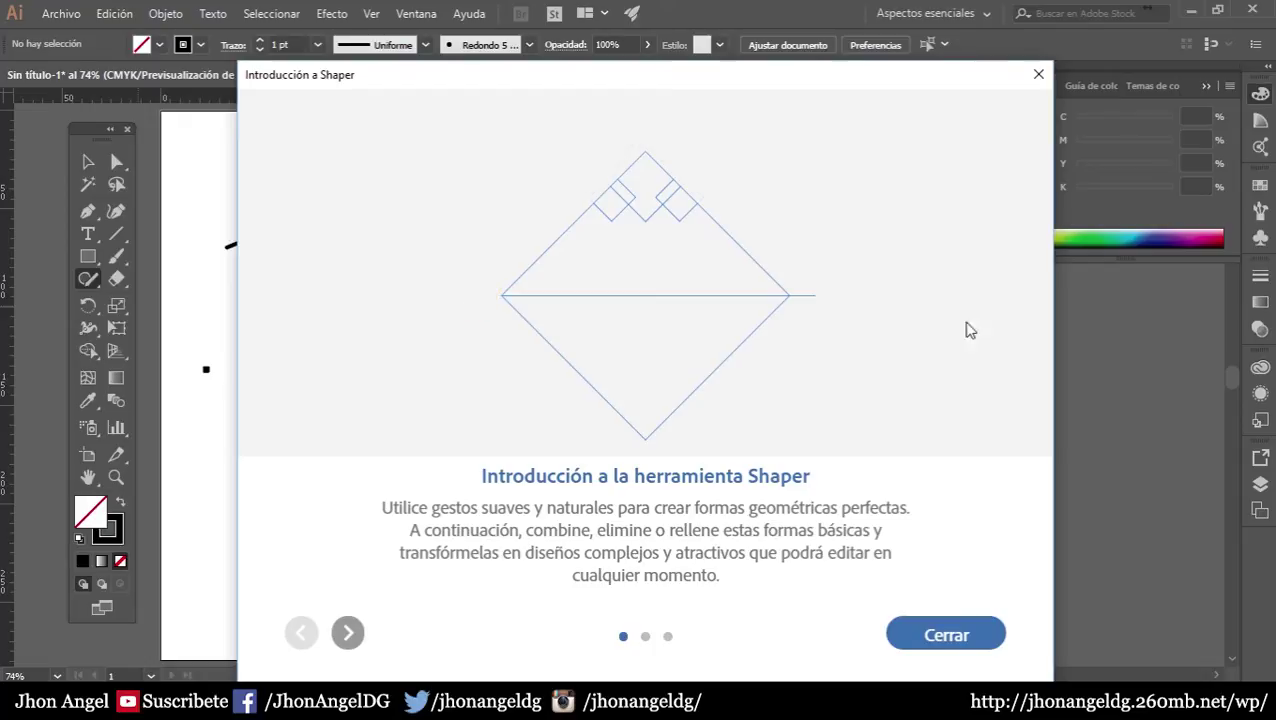
Browse the Introducción a Shaper pages with the page dots, then close it with Cerrar
left_click(646, 637)
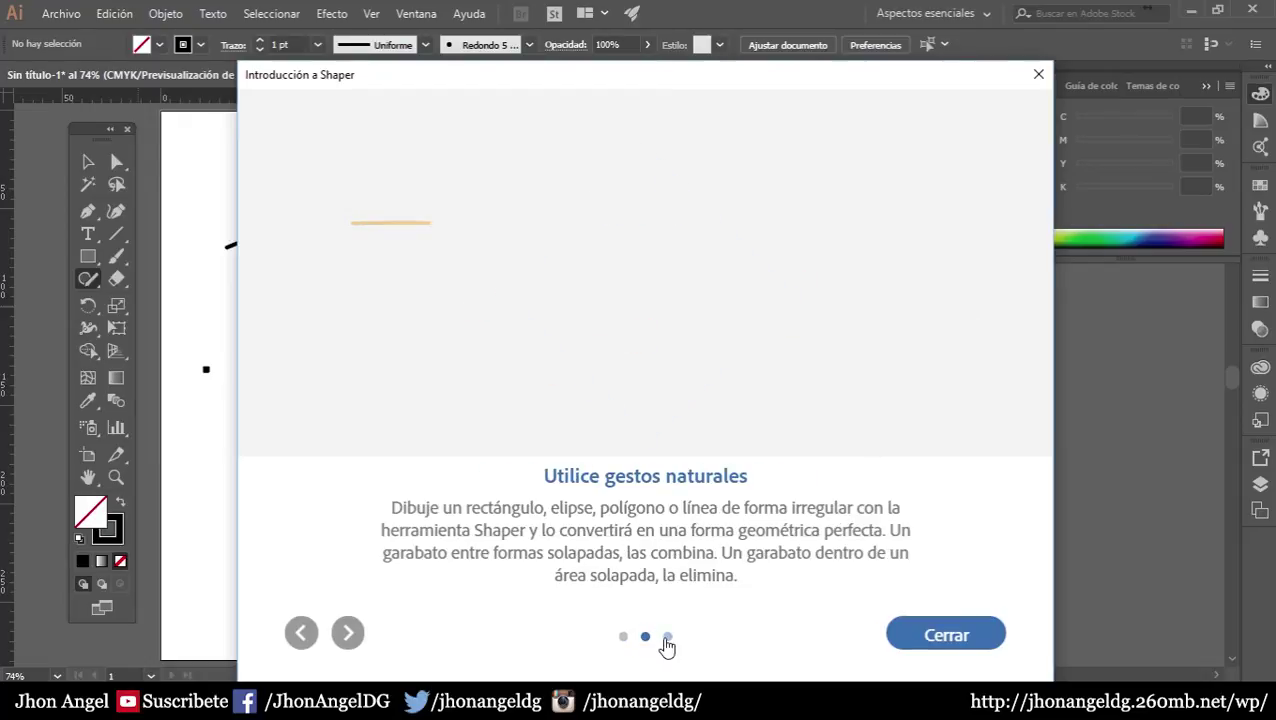
left_click(667, 637)
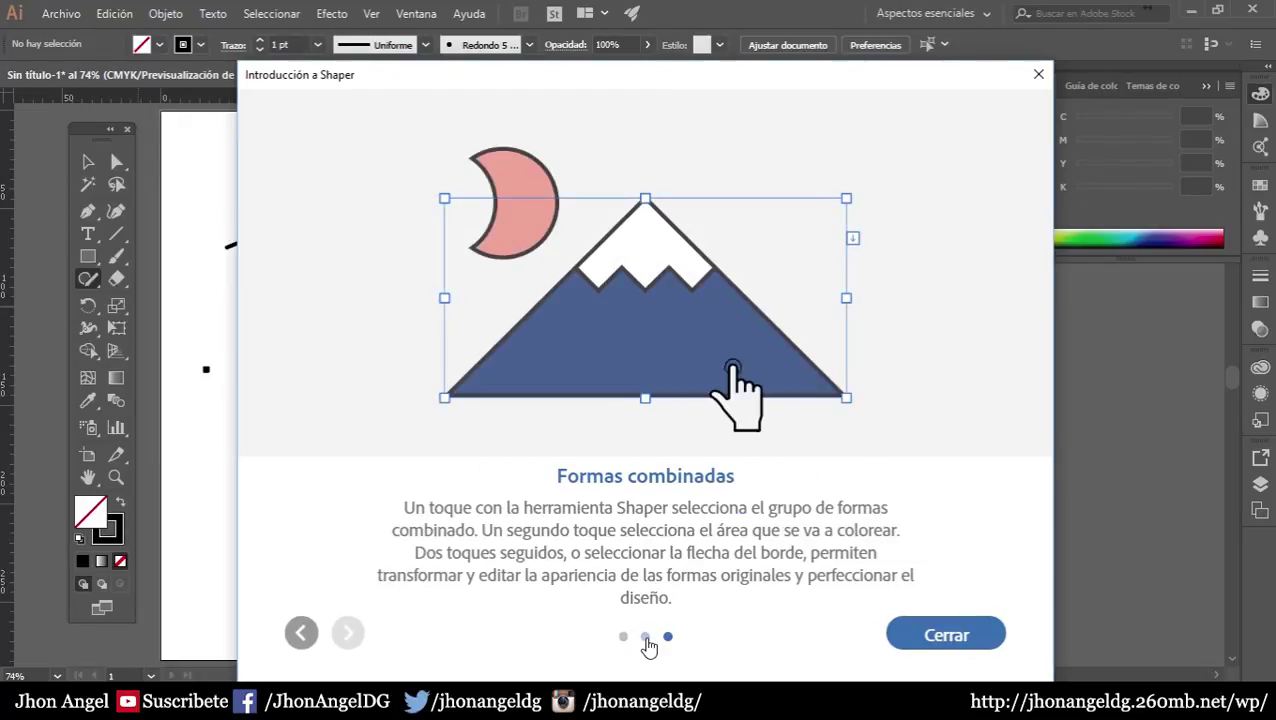
left_click(645, 639)
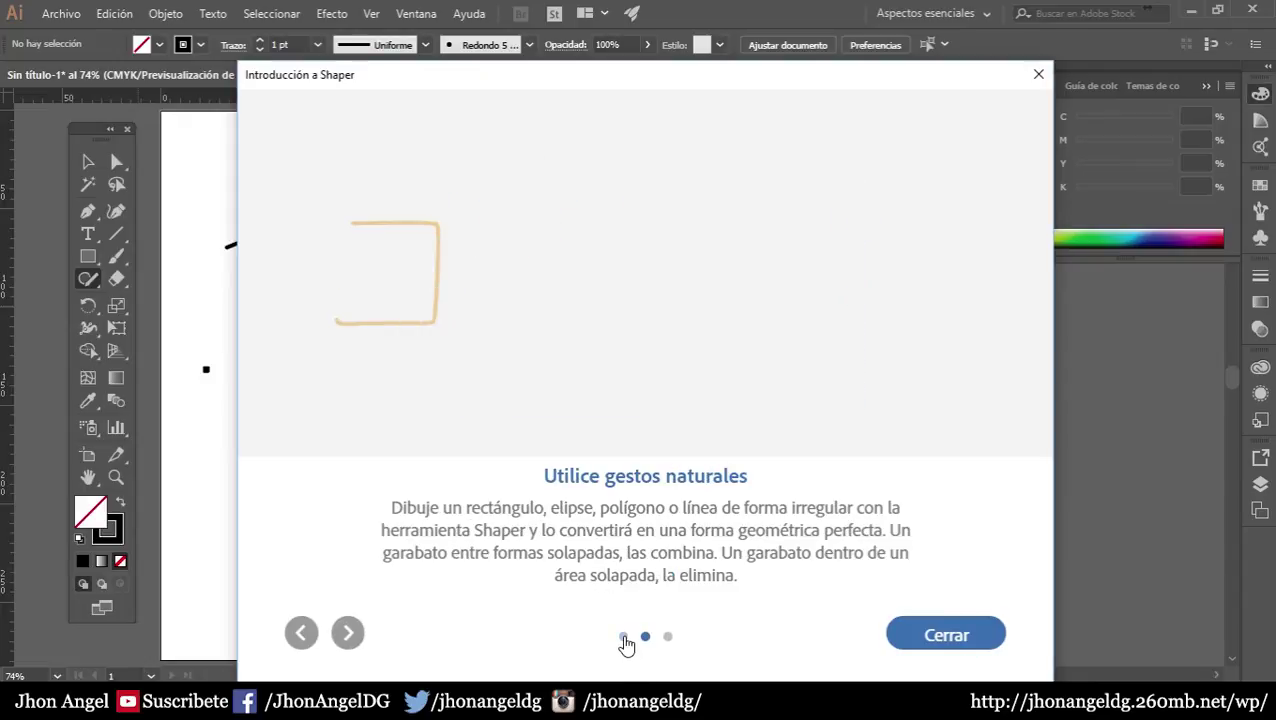
left_click(623, 637)
left_click(955, 634)
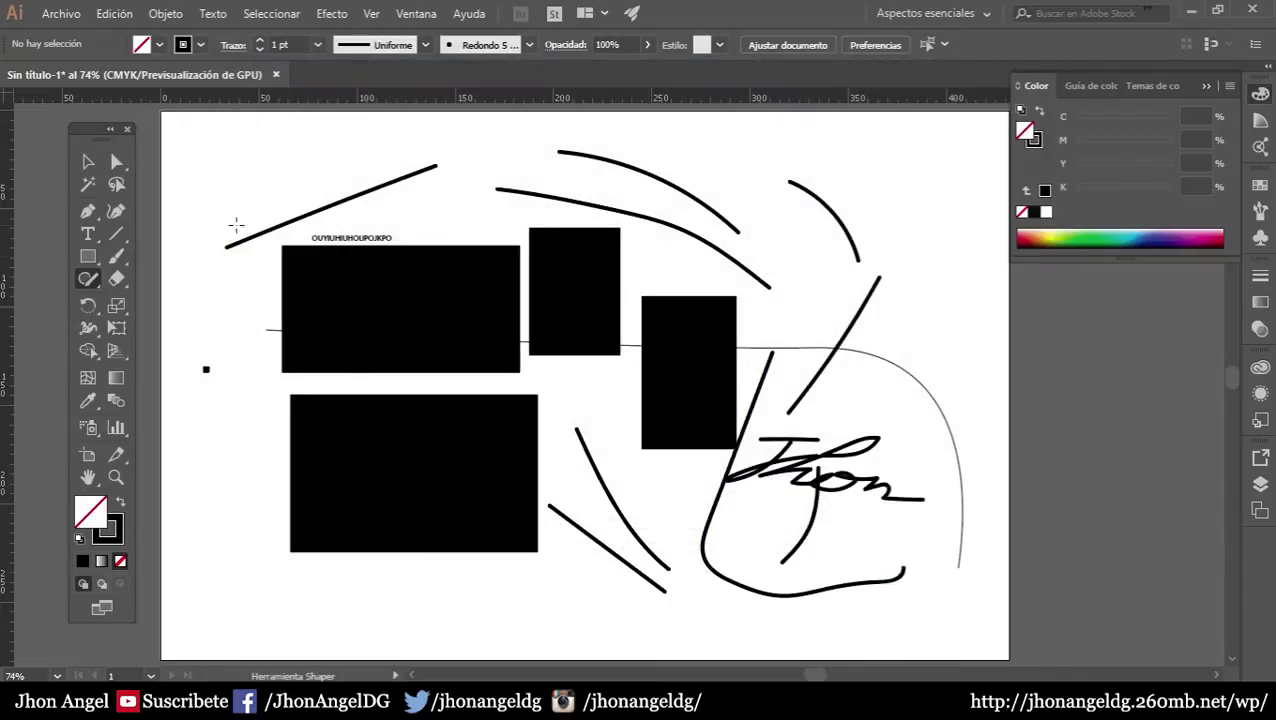
Pick the Eraser and erase through the rectangles and strokes, undoing the last erase
left_click(116, 281)
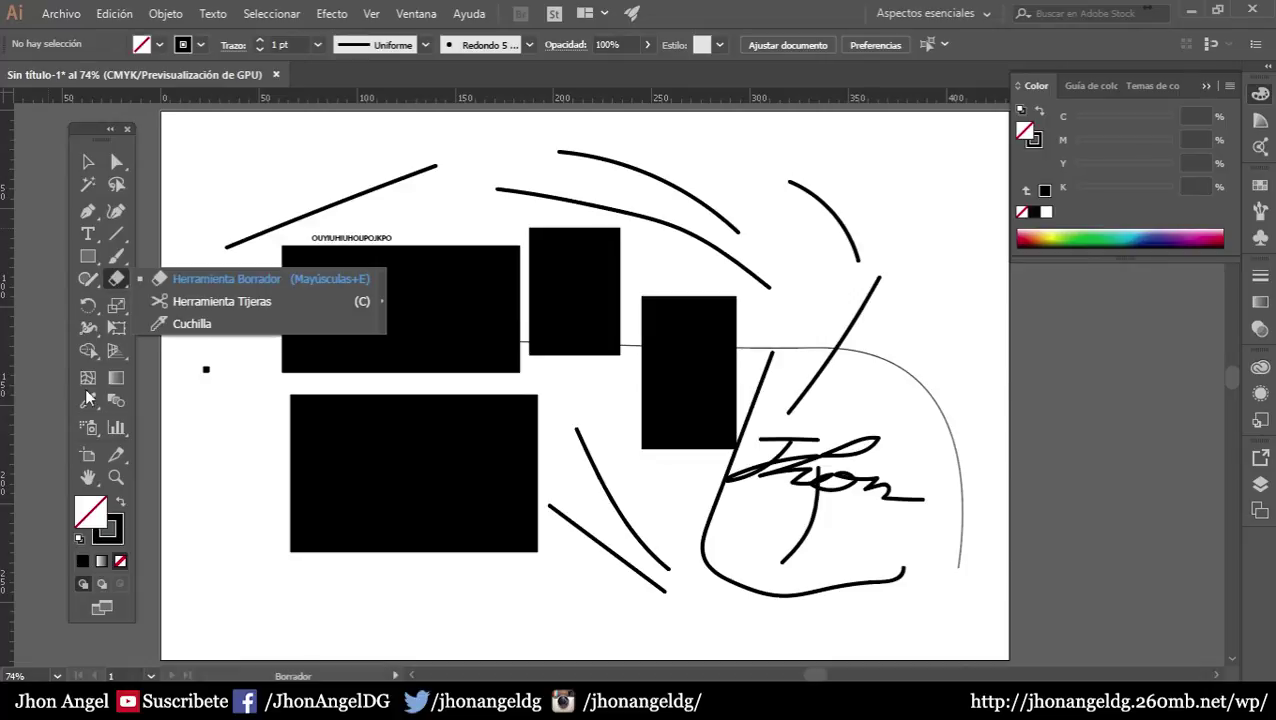
left_click_drag(117, 285, 183, 292)
right_click(280, 308)
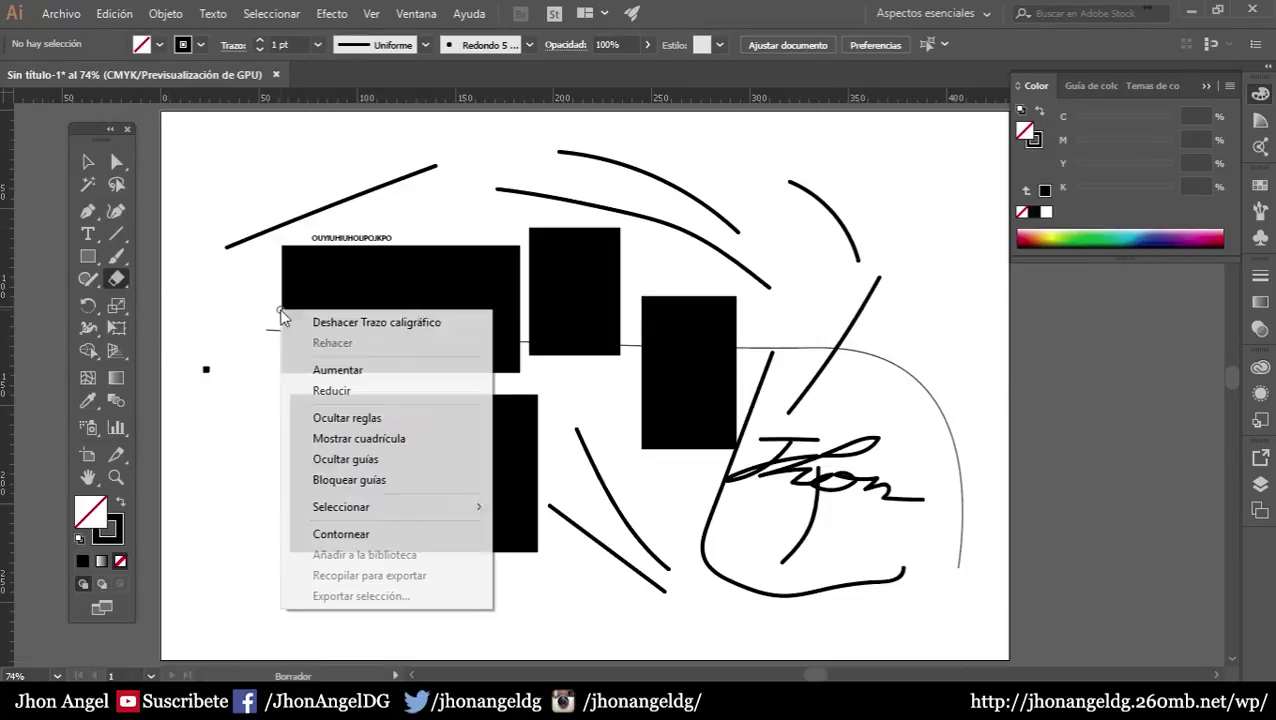
left_click(330, 370)
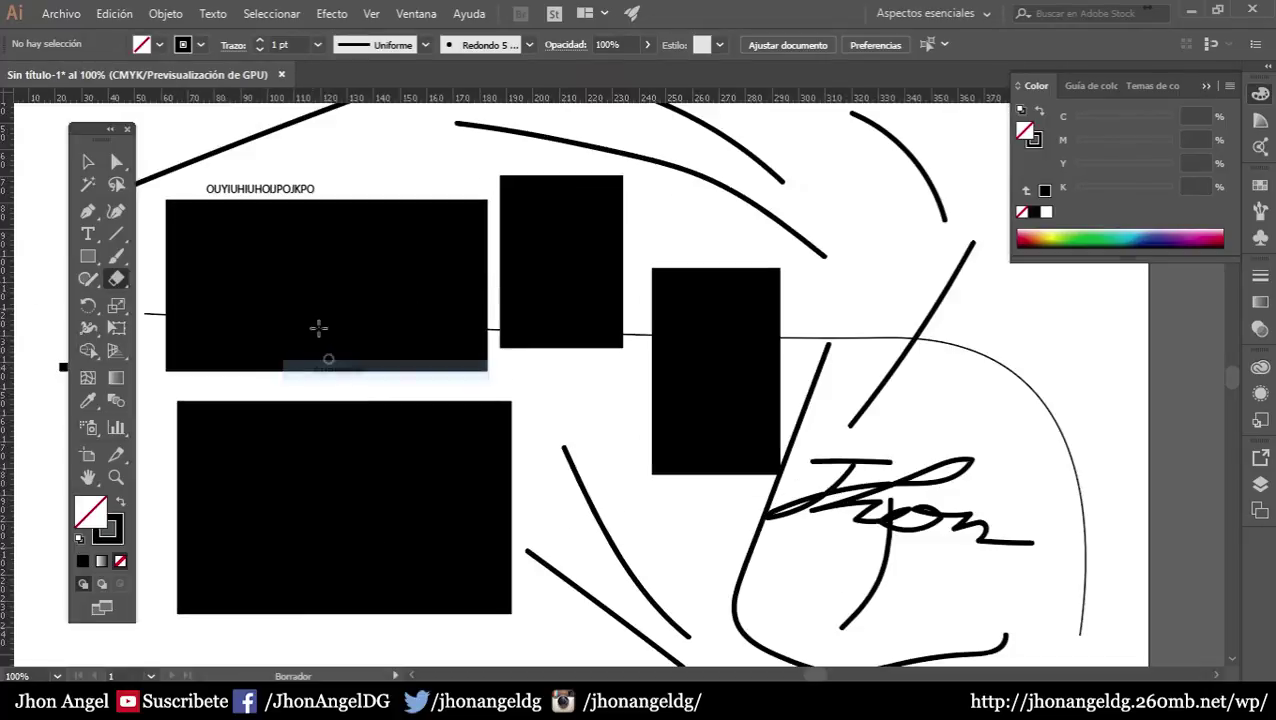
scroll(335, 300, "down", 1)
mouse_move(346, 284)
left_mouse_down()
mouse_move(296, 387)
mouse_move(353, 342)
mouse_move(524, 544)
mouse_move(936, 403)
left_mouse_up()
key("ctrl+z")
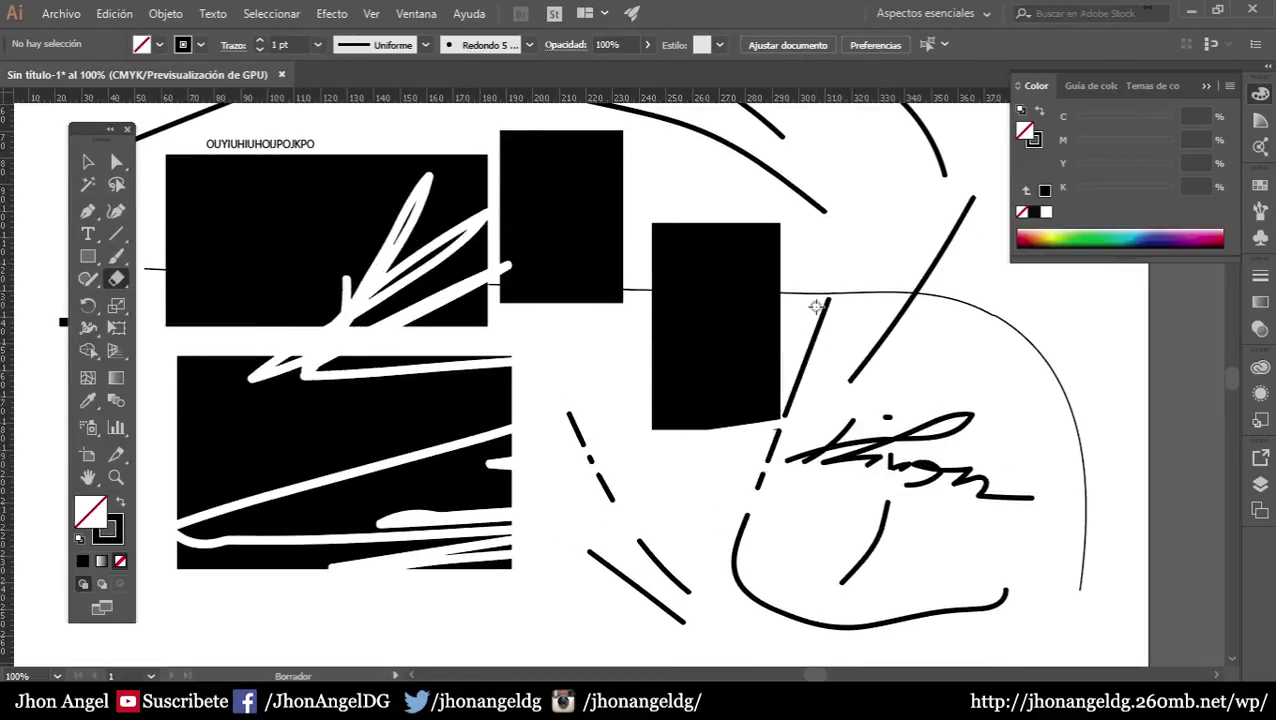
Zoom in and back out, then pan so the whole artboard fits on screen
key("z")
left_click(827, 272)
right_click(827, 272)
key("Escape")
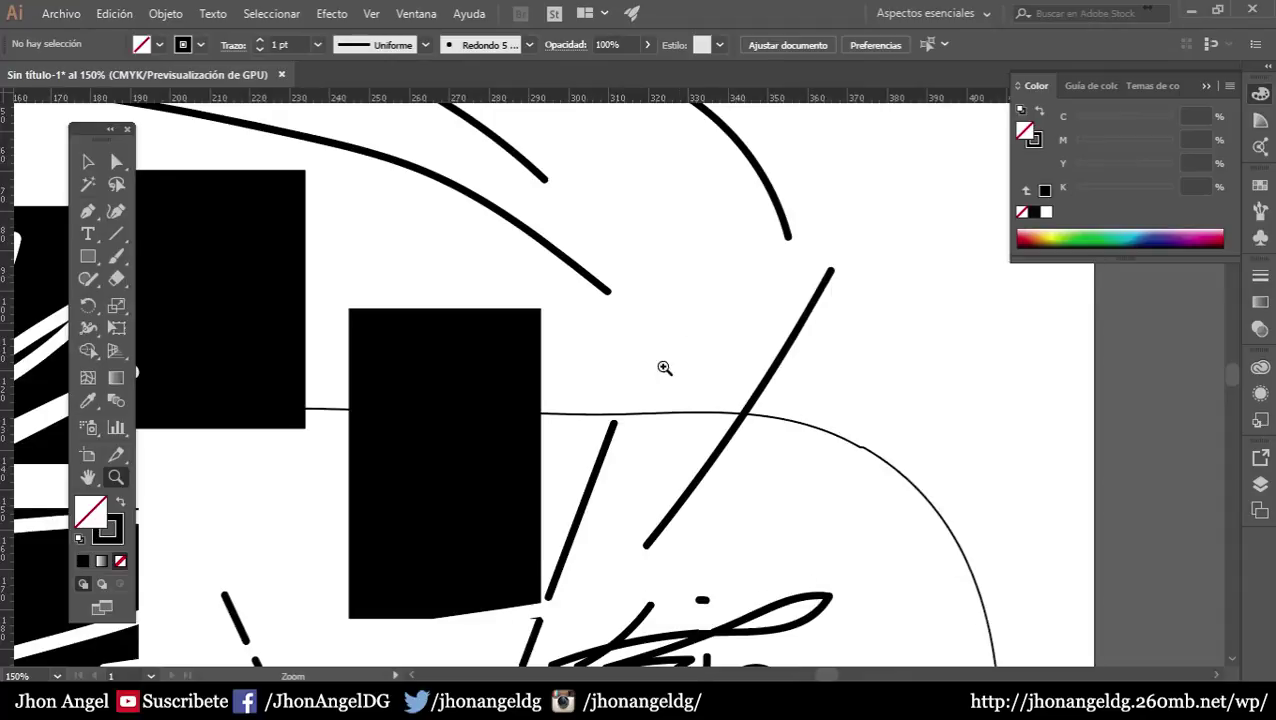
left_click(627, 404, "alt")
left_click(488, 500, "alt")
left_click_drag(470, 476, 590, 427)
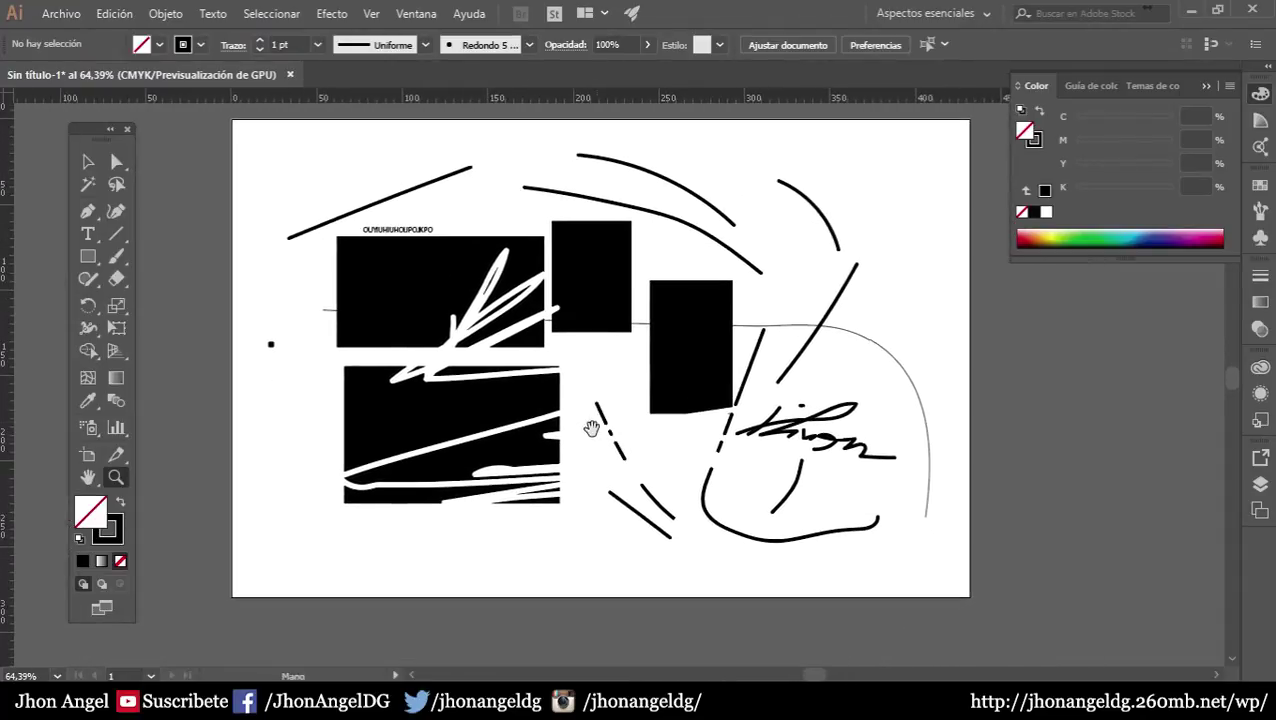
scroll(323, 237, "down", 1)
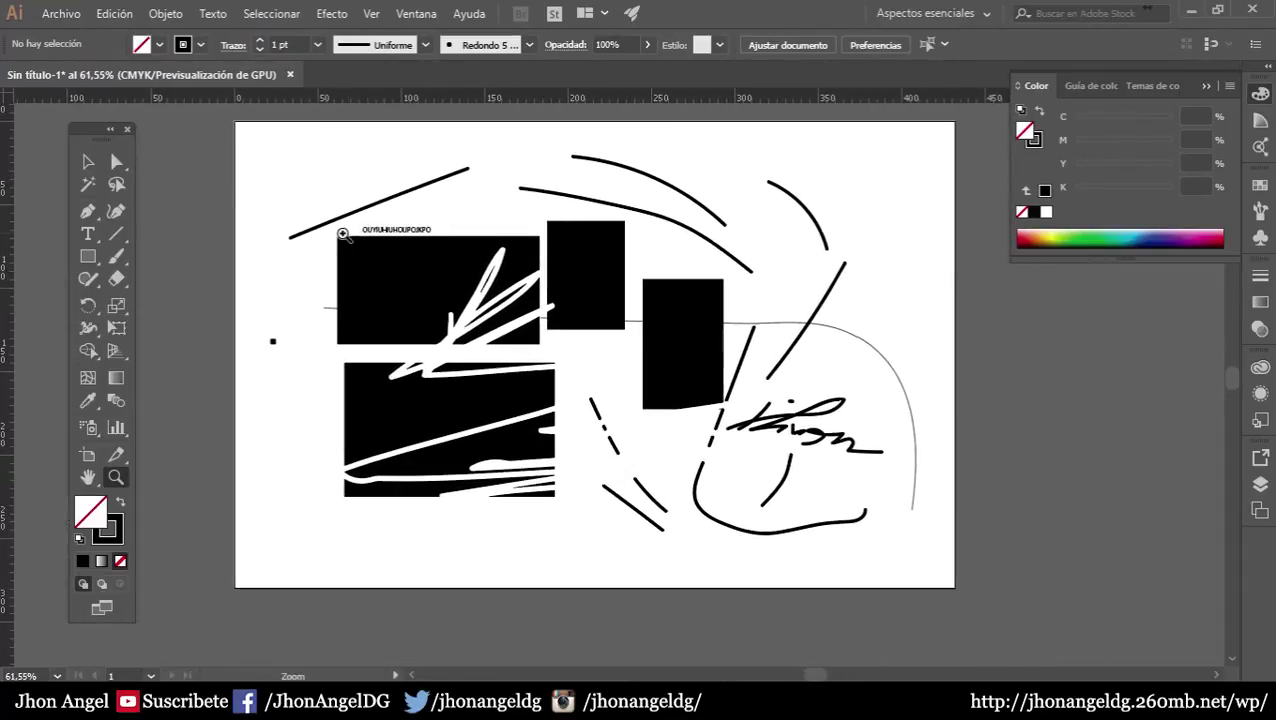
Erase a gap in the top diagonal line, then try the Pen, Rotate and Scale tools
left_click(116, 279)
mouse_move(340, 230)
left_mouse_down()
mouse_move(290, 240)
mouse_move(401, 265)
left_mouse_up()
key("p")
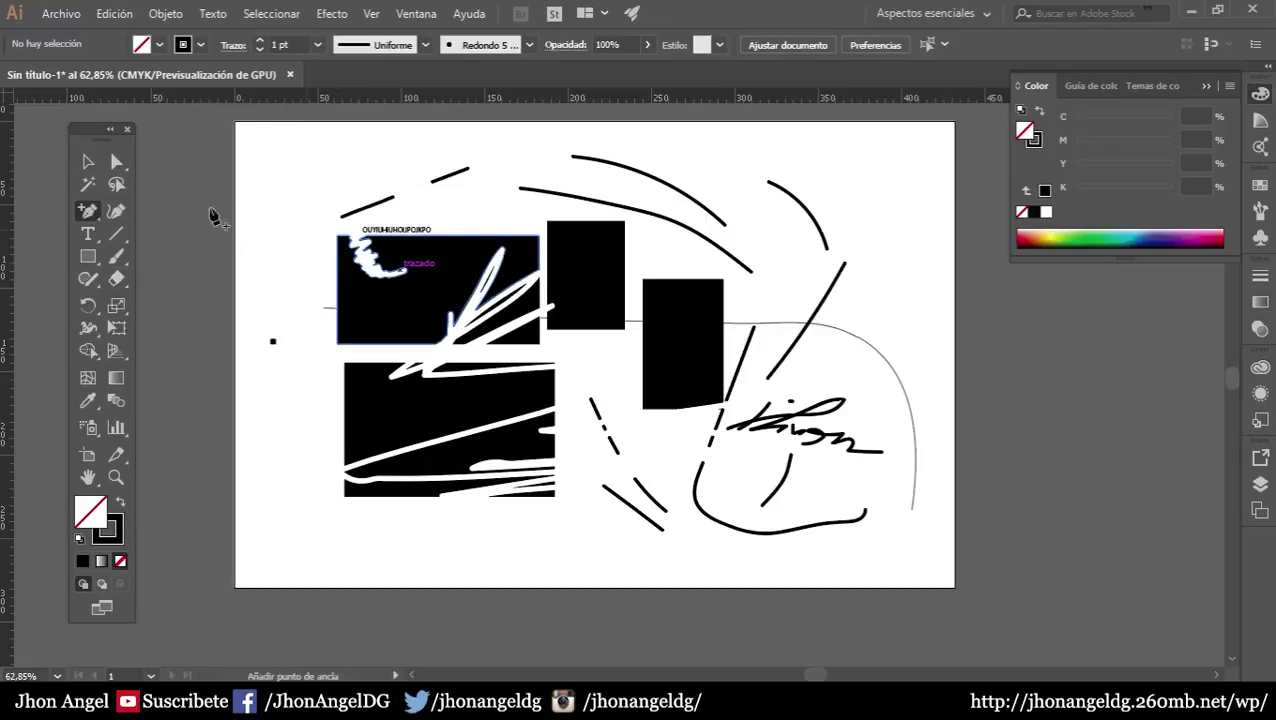
left_click(93, 307)
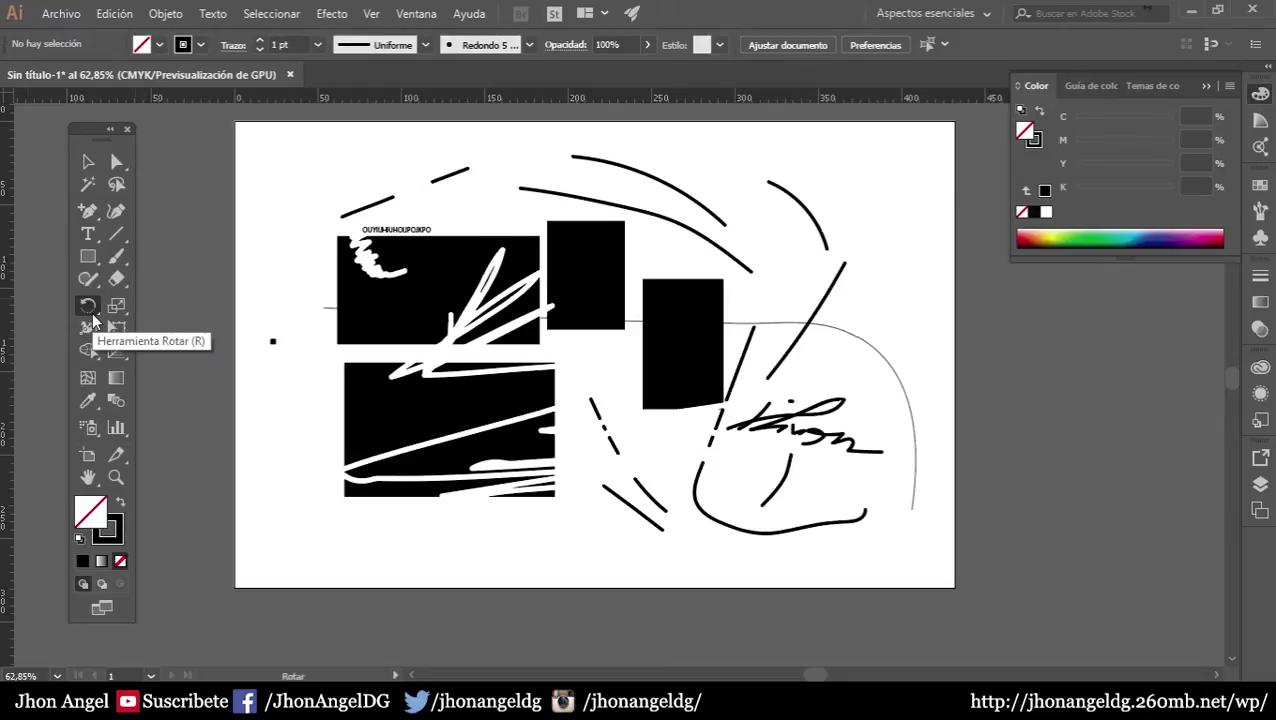
left_click(118, 307)
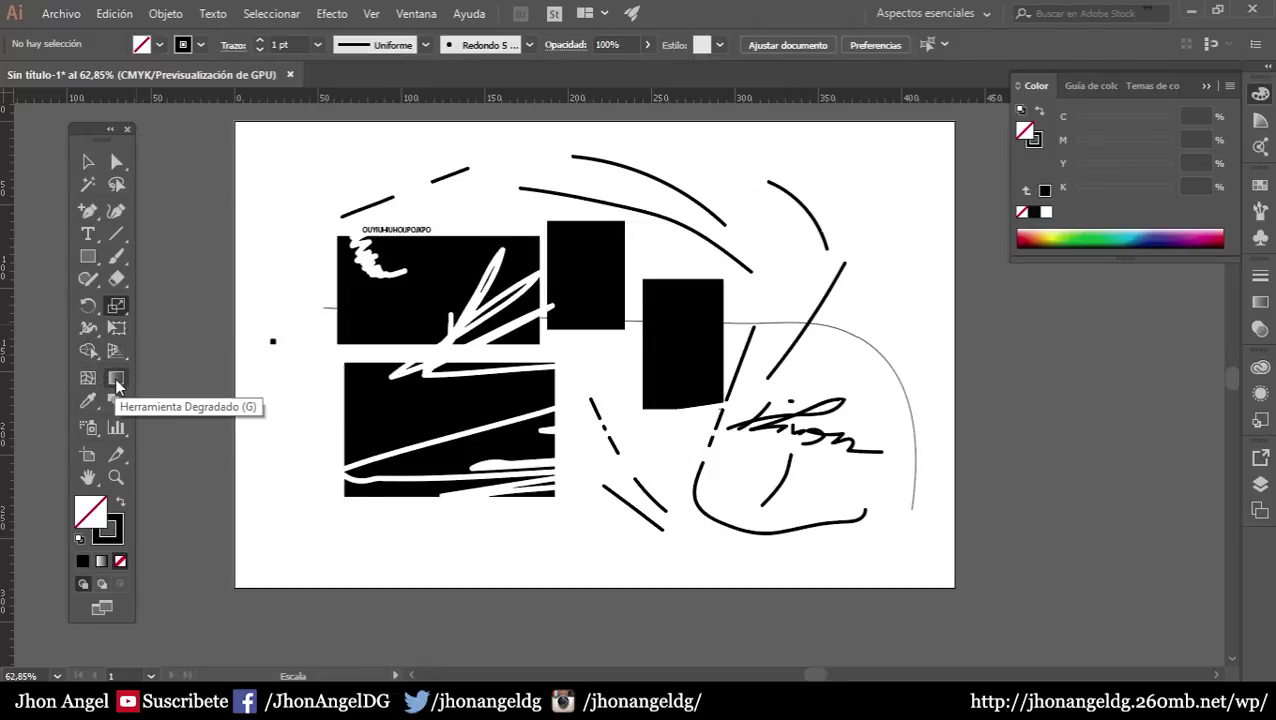
Choose the ink splash symbol for the Symbol Sprayer after dismissing the pick-a-symbol warning
left_click(92, 428)
left_click(307, 448)
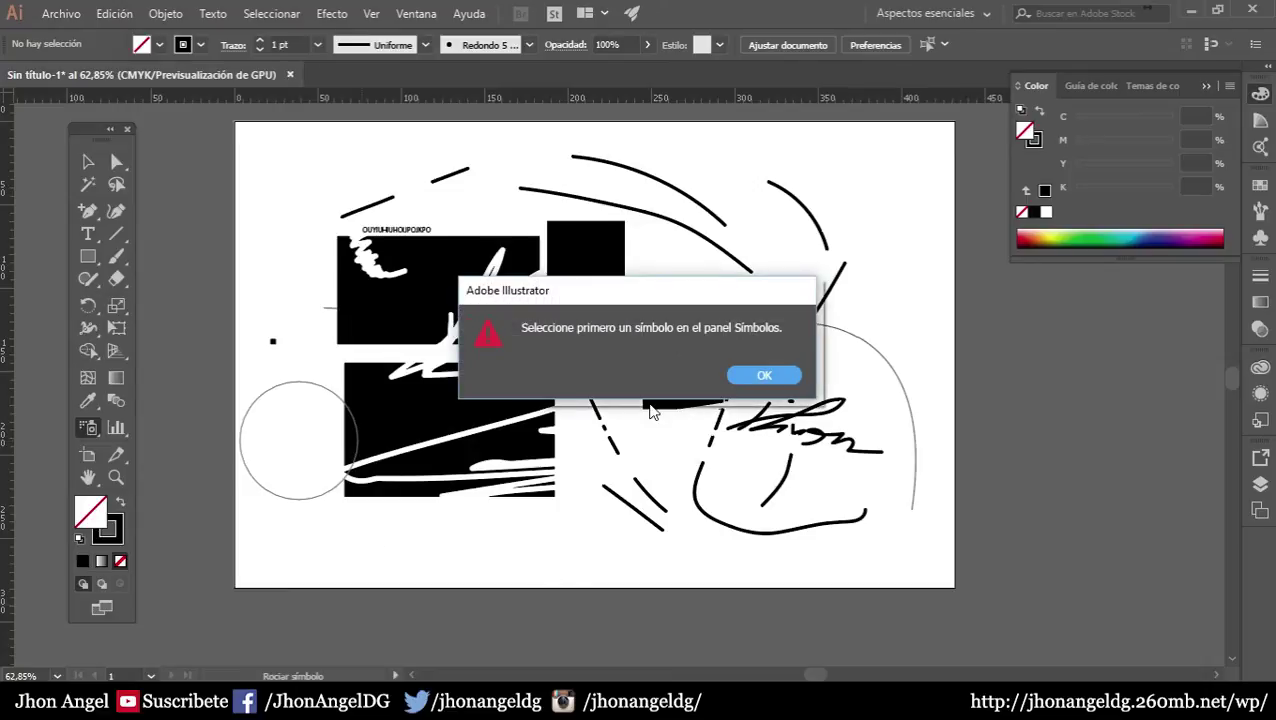
left_click(766, 373)
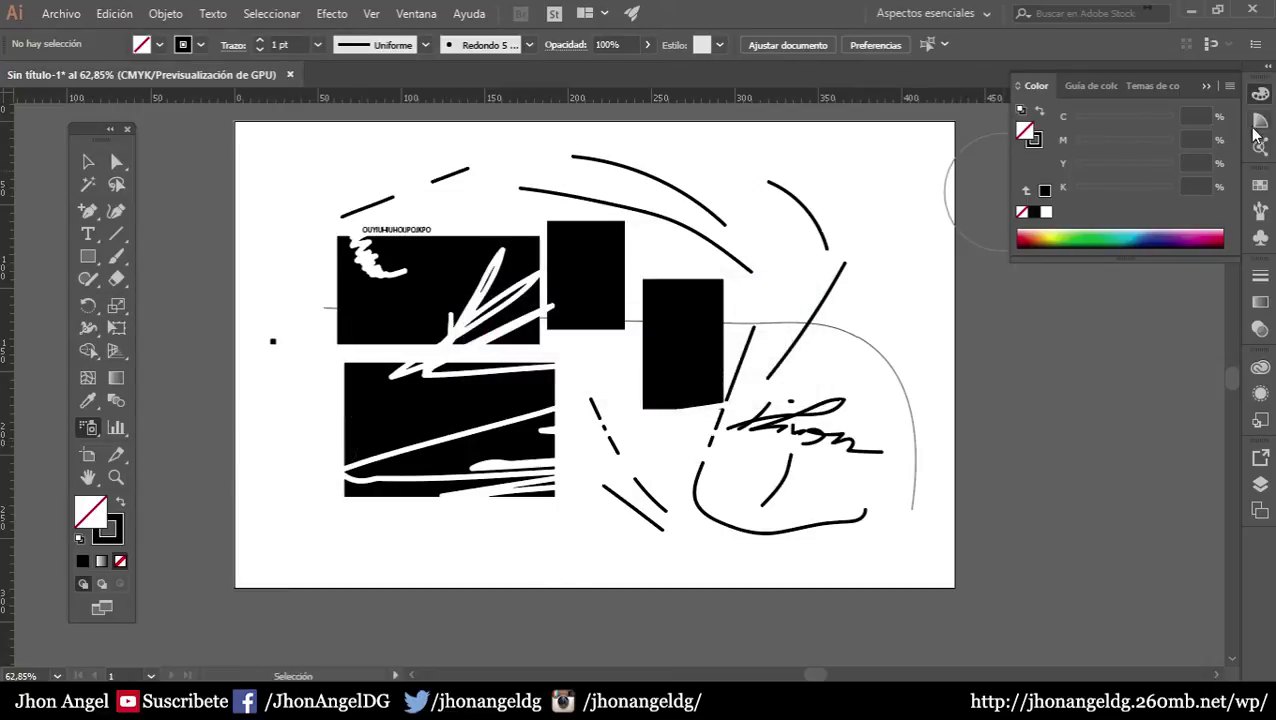
left_click(1259, 212)
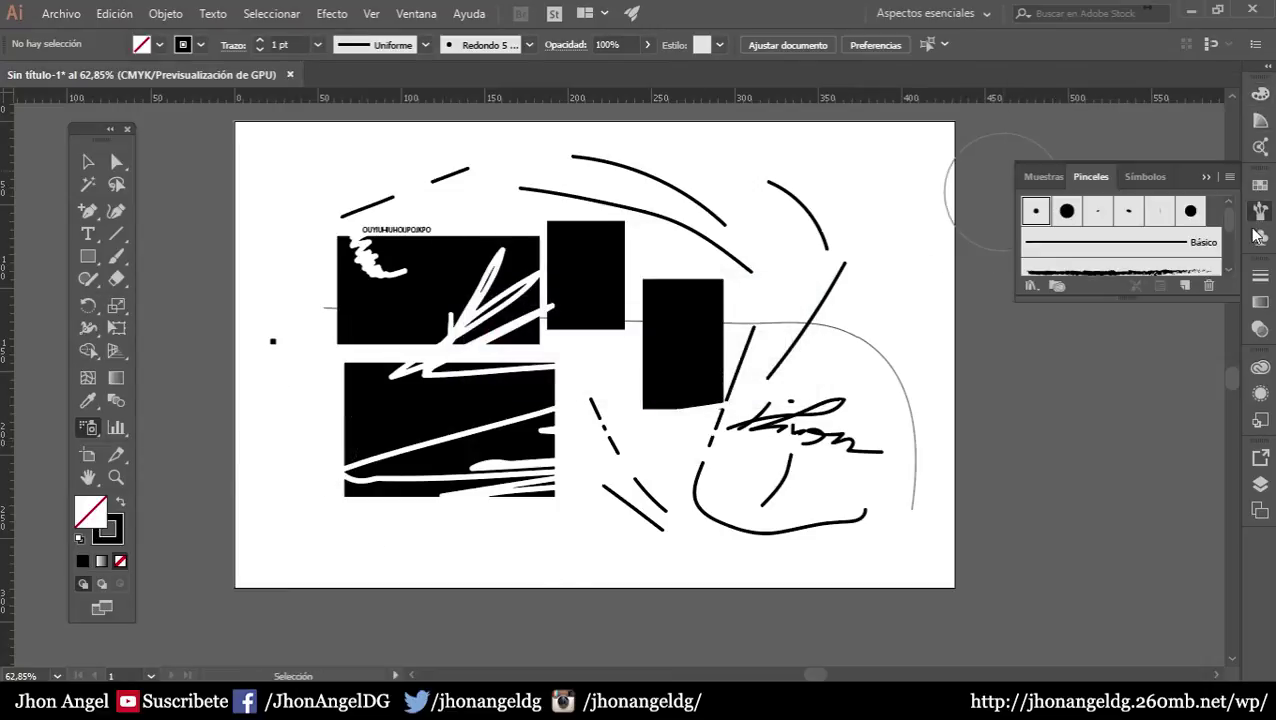
left_click(1147, 176)
left_click(1066, 210)
Spray ink splashes over the top right, middle, lower left and past the right edge
mouse_move(818, 200)
left_mouse_down()
mouse_move(816, 255)
mouse_move(868, 497)
left_mouse_up()
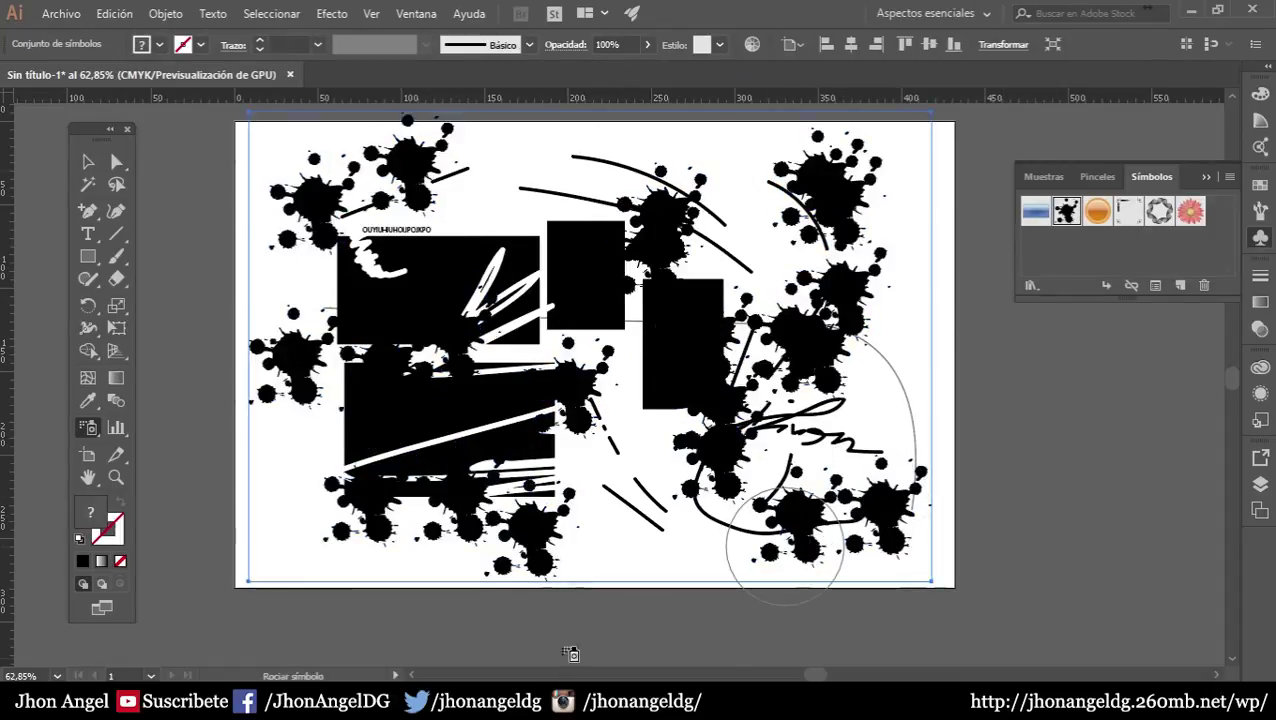
left_click_drag(527, 185, 626, 267)
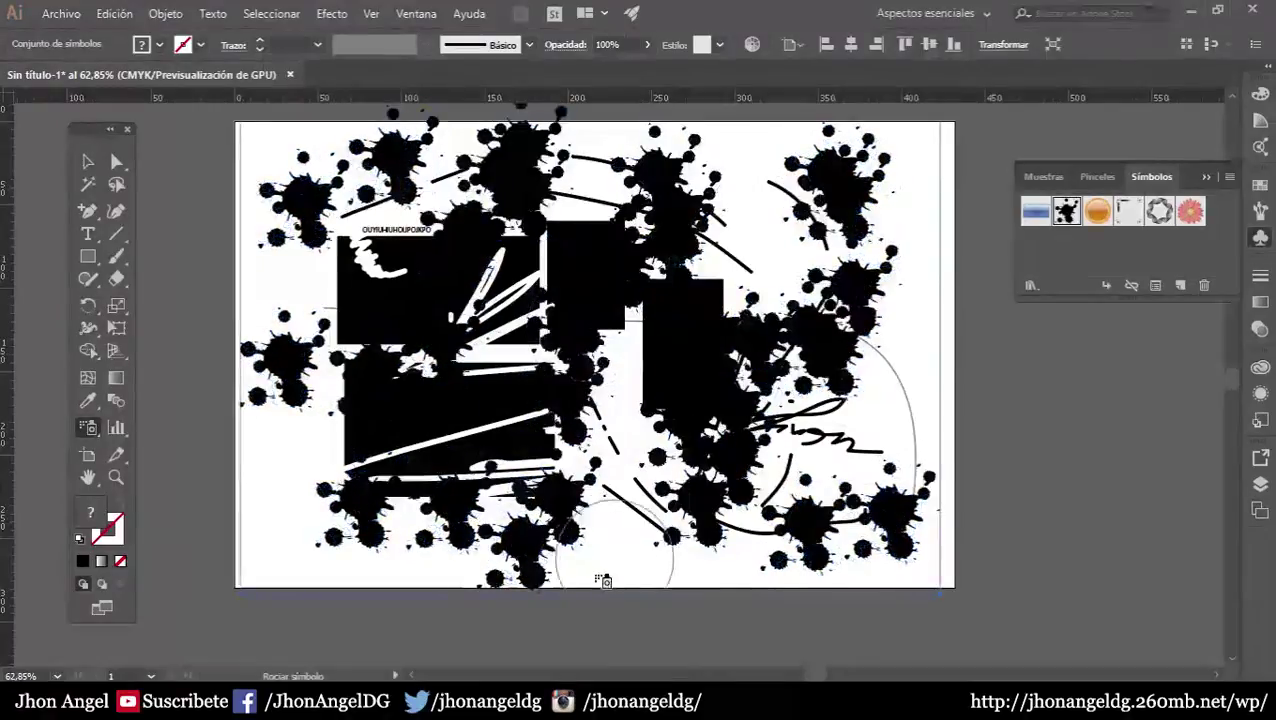
left_click_drag(601, 581, 264, 455)
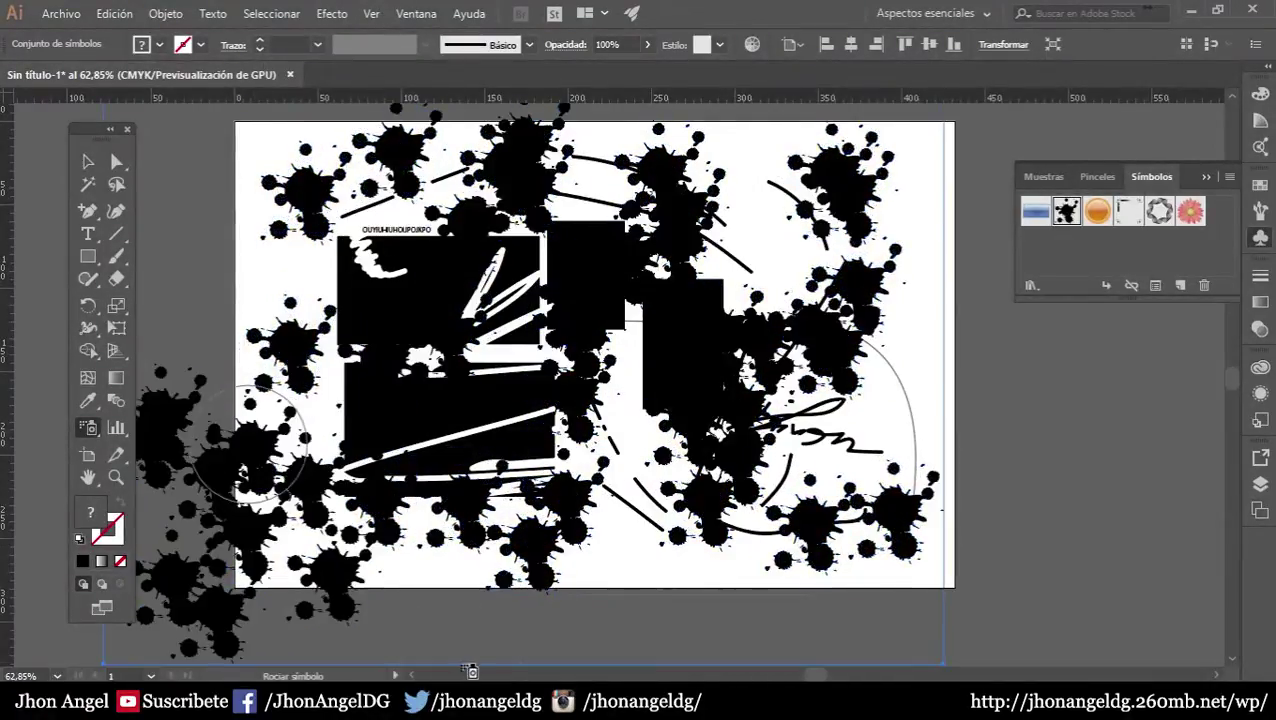
left_click_drag(780, 370, 1147, 471)
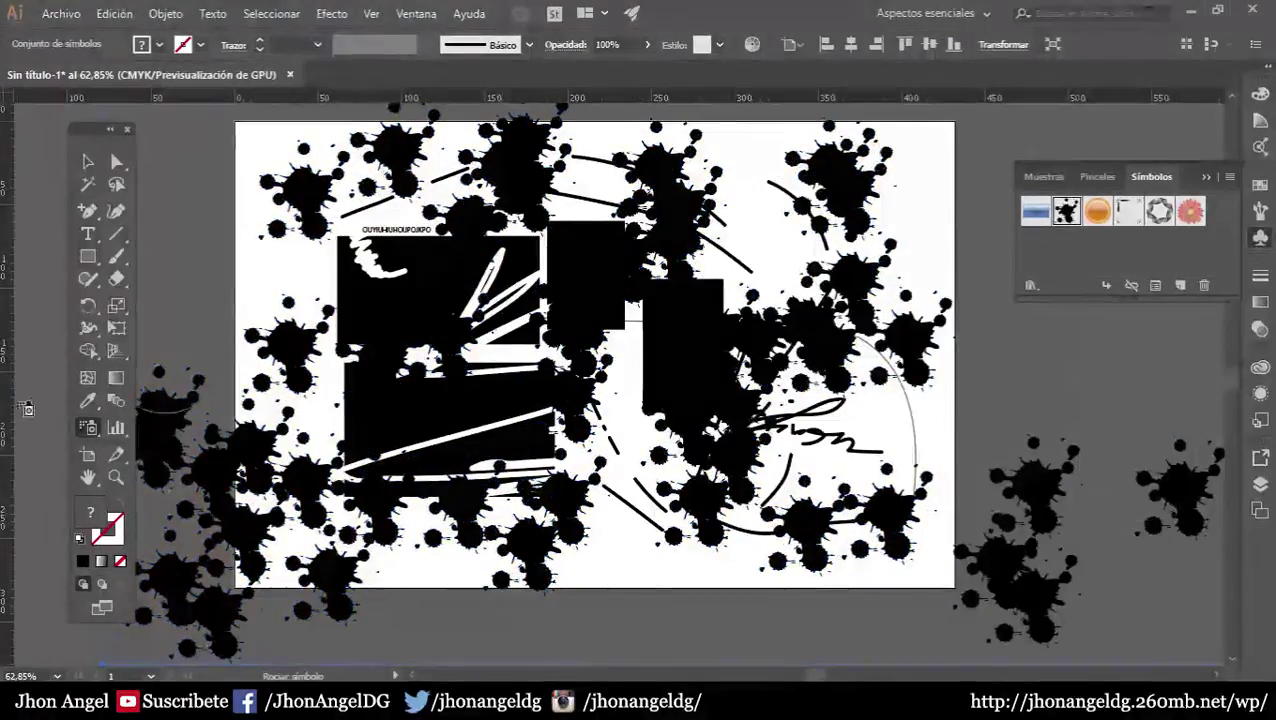
Draw a column graph below the artboard with the Column Graph tool
left_click(116, 429)
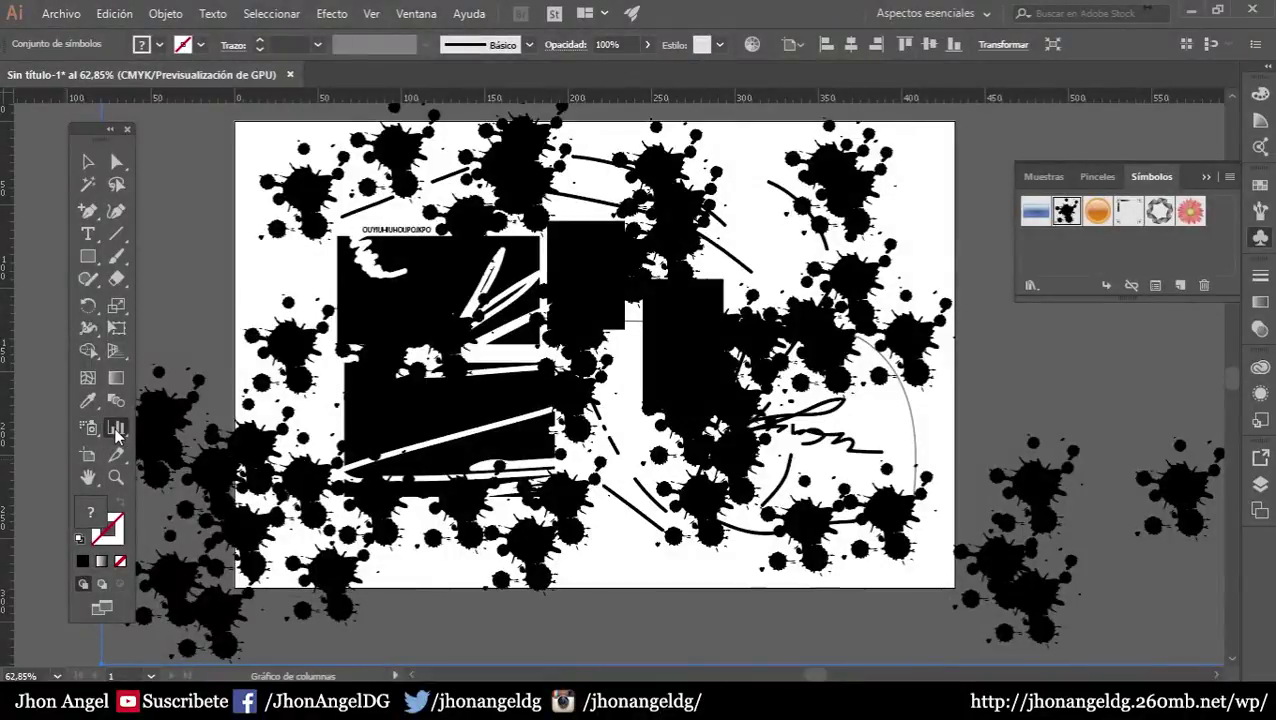
scroll(327, 467, "down", 2)
scroll(327, 467, "down", 2)
left_click(393, 572)
key("Return")
left_click_drag(472, 466, 848, 605)
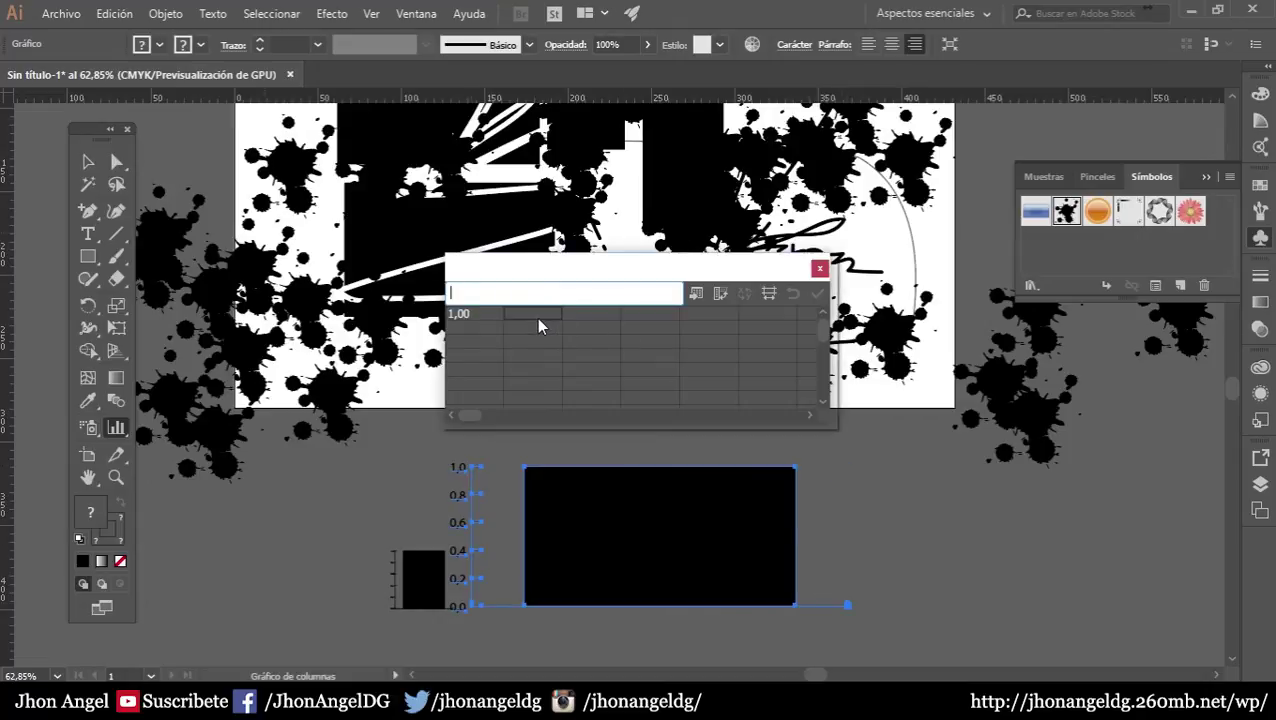
Enter the values 25 and 2154 in the graph data and save on closing
type("25")
key("Return")
key("Up")
key("Right")
type("2154")
key("Return")
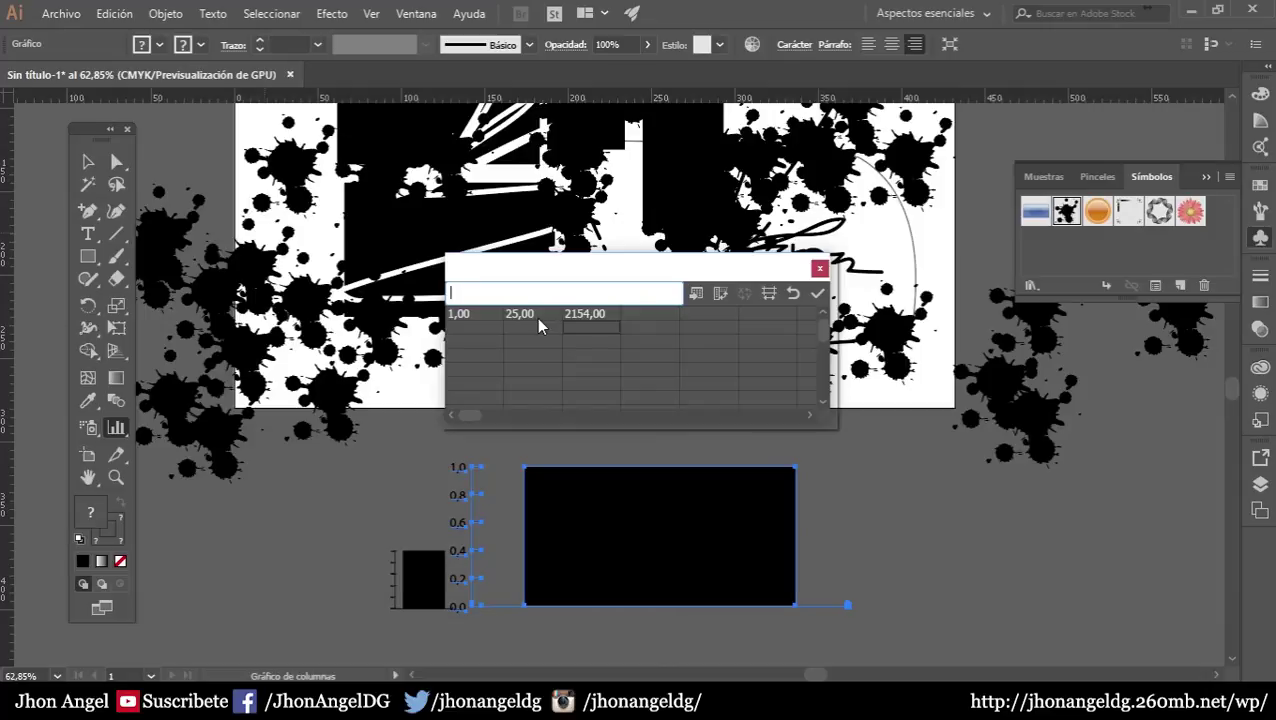
left_click(819, 268)
left_click(700, 384)
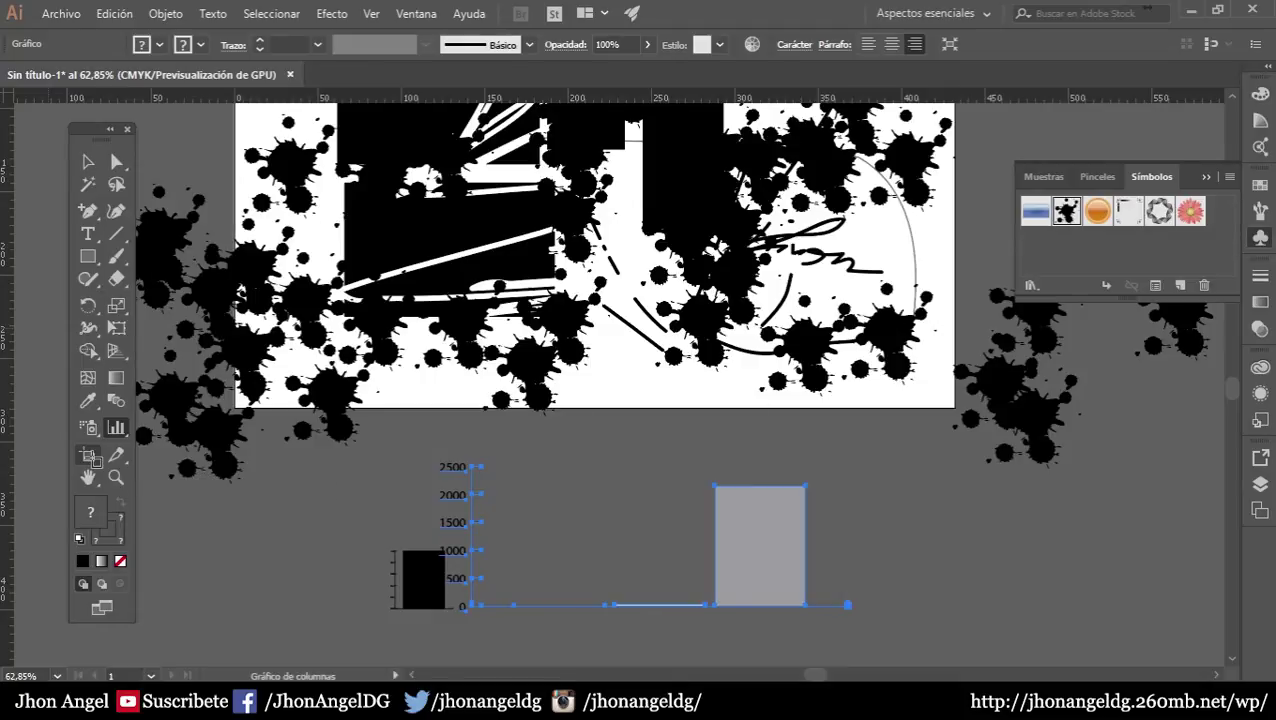
Draw a second artboard, Mesa de trabajo 2, beside the first
left_click(88, 457)
scroll(654, 447, "down", 2)
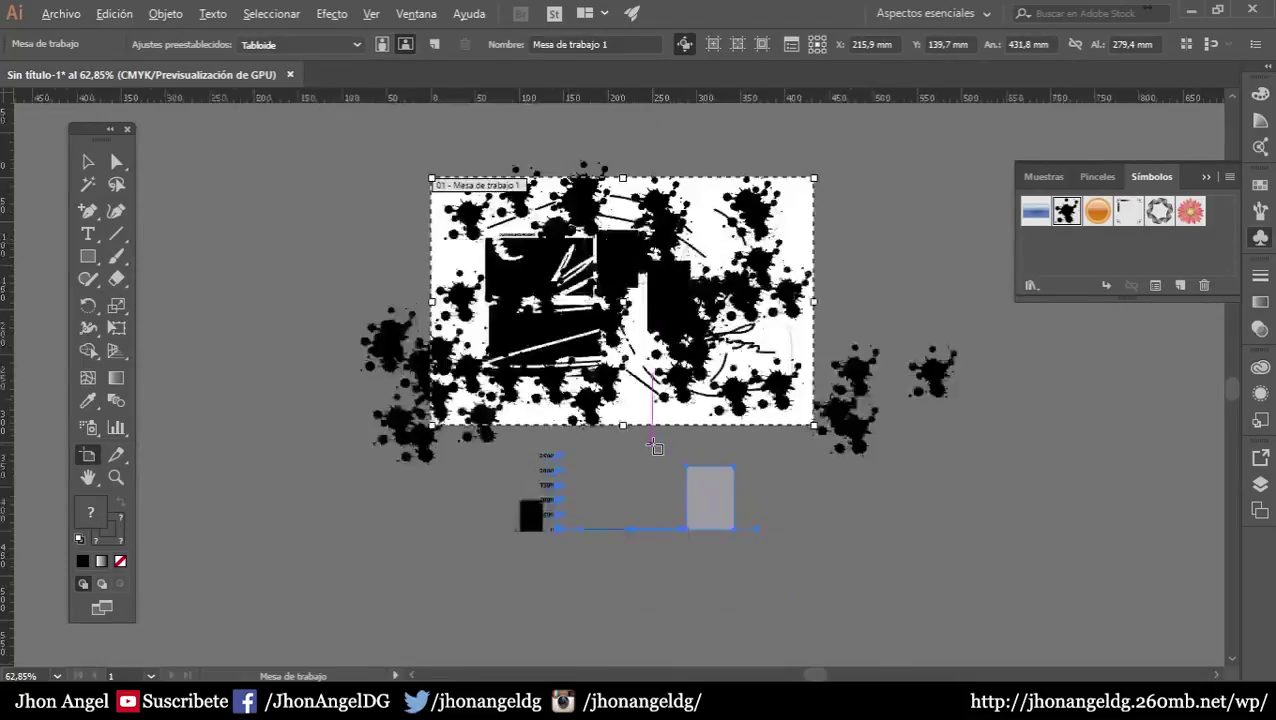
scroll(654, 447, "down", 1)
left_click_drag(651, 440, 468, 484)
Finish drawing a second blank artboard to the right of the first, then pan to show both
left_click_drag(667, 296, 941, 483)
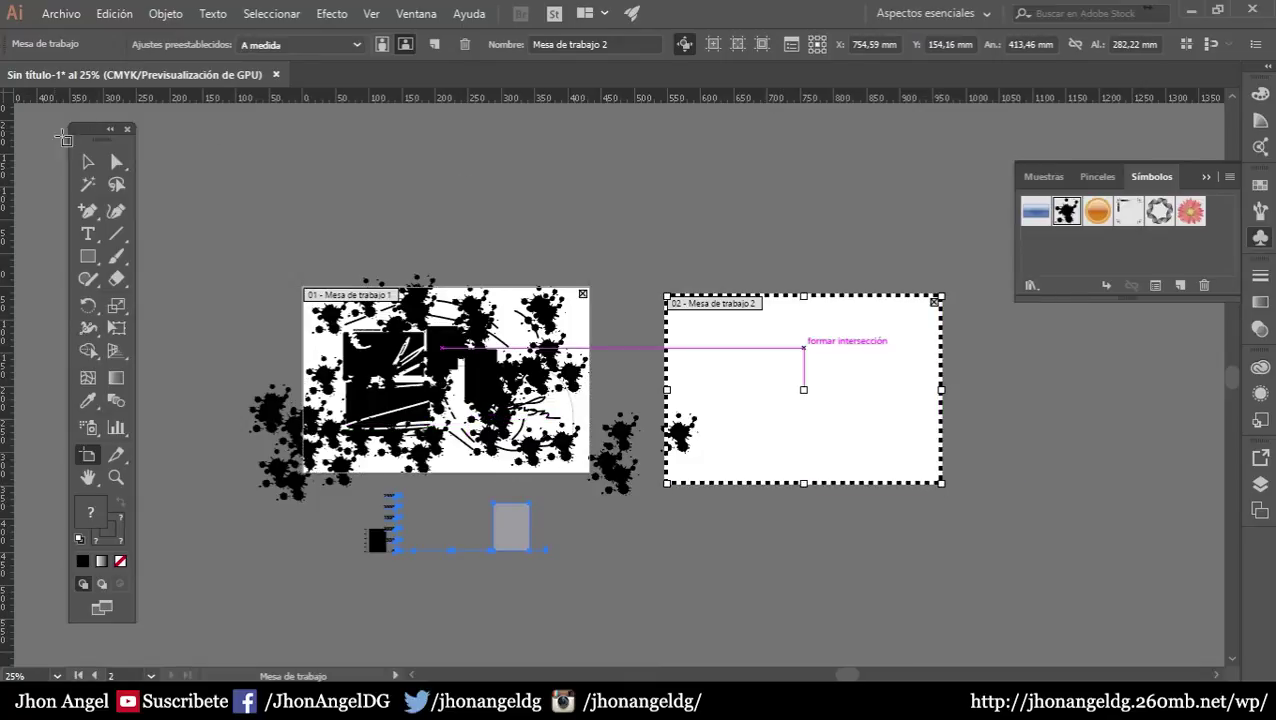
left_click(87, 161)
mouse_move(791, 421)
left_mouse_down()
mouse_move(628, 399)
mouse_move(643, 383)
left_mouse_up()
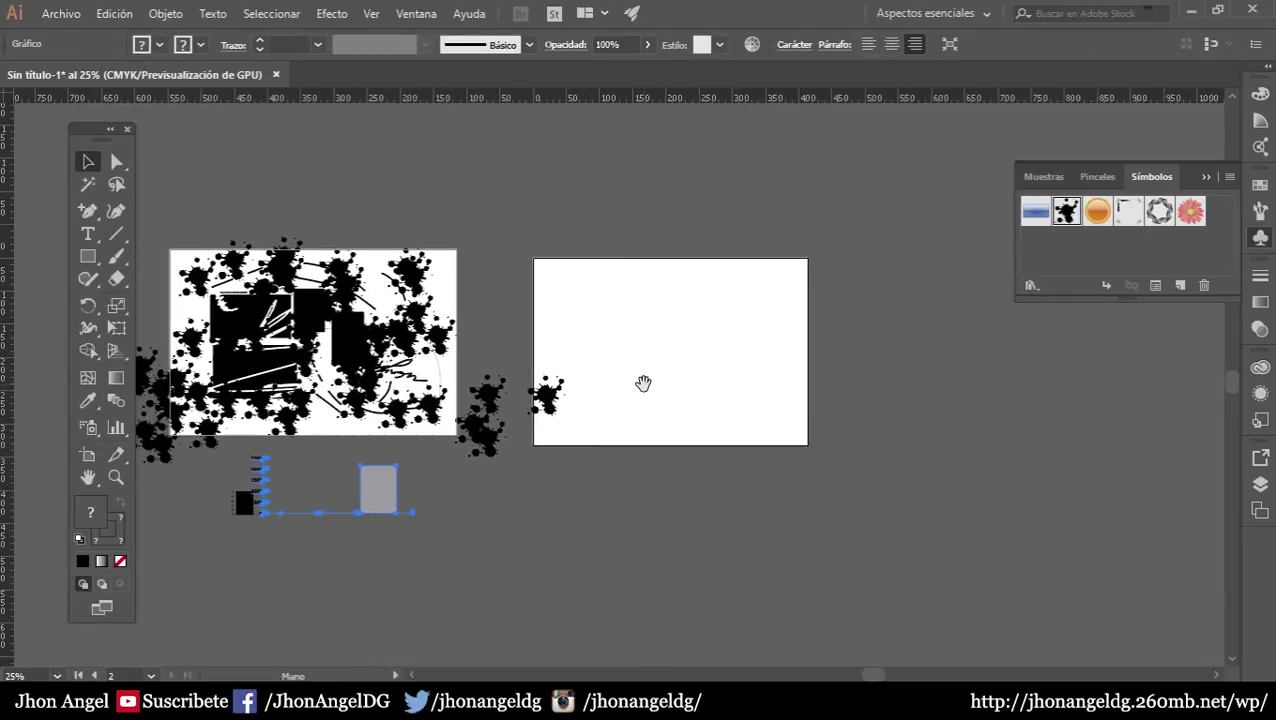
Slice the first artboard and select the ink-splash symbol set to shift it down
left_click(117, 457)
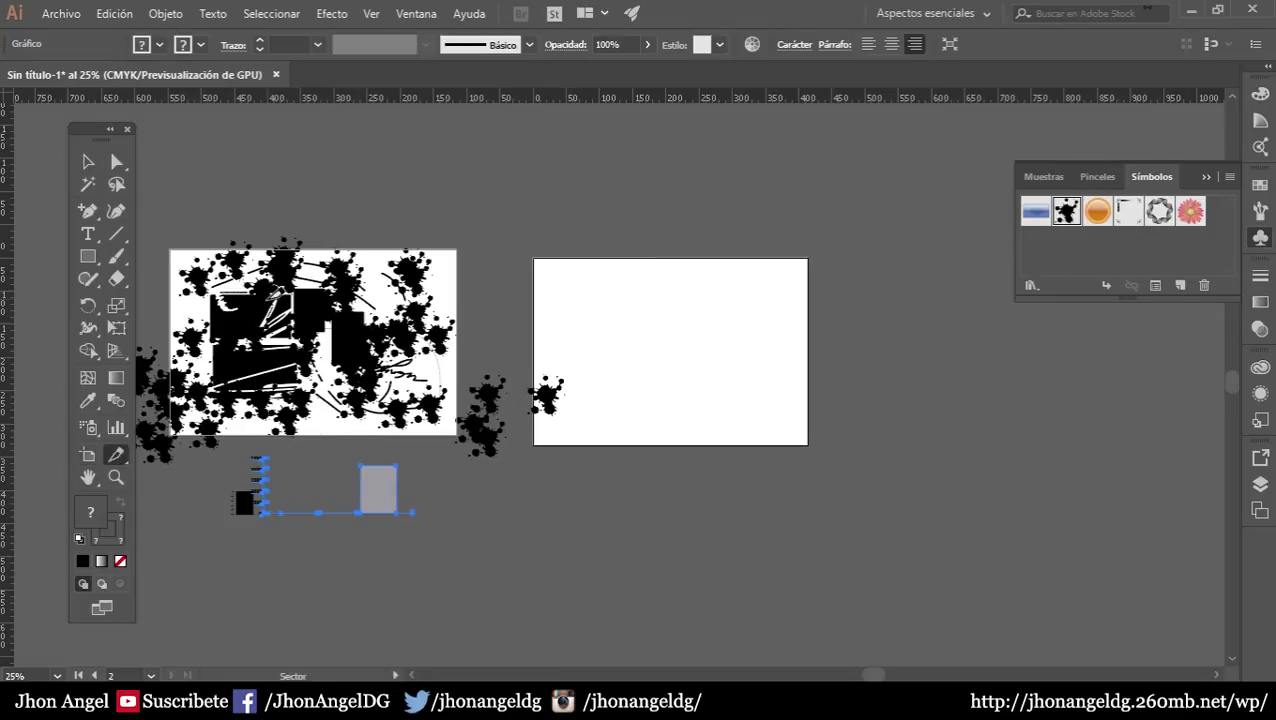
mouse_move(268, 298)
left_mouse_down()
mouse_move(385, 410)
mouse_move(357, 455)
left_mouse_up()
left_click(87, 161)
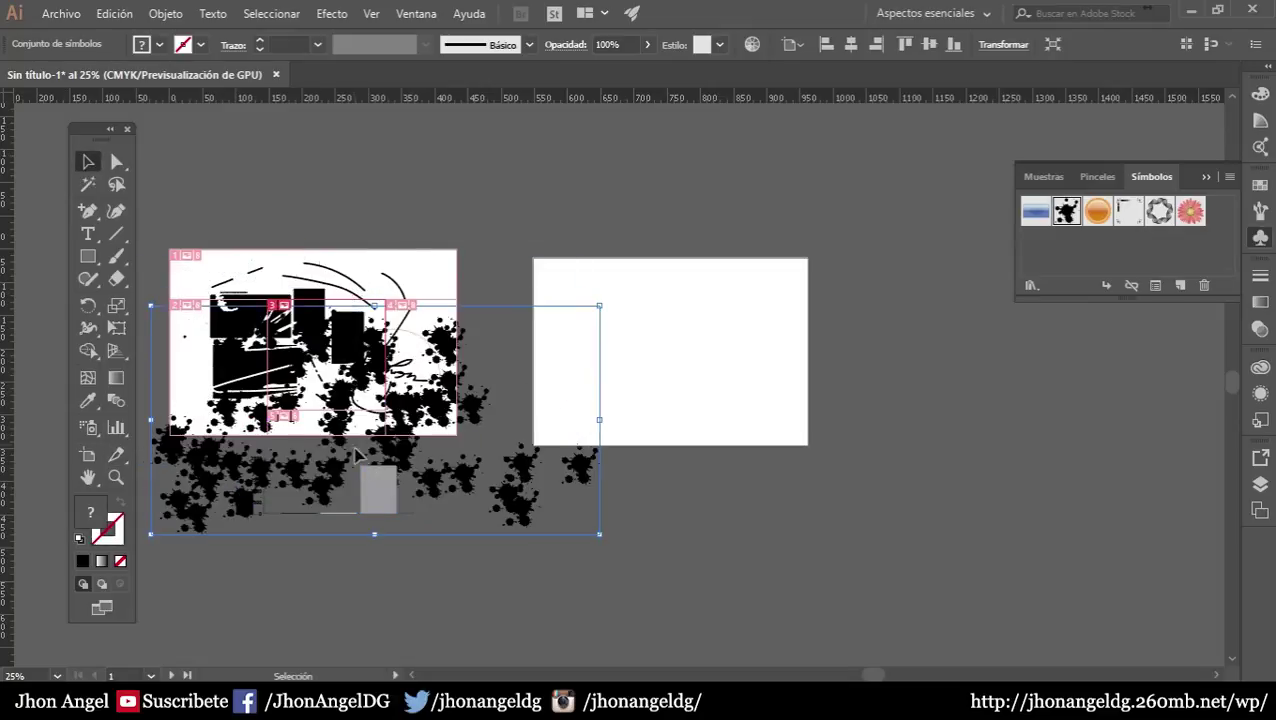
Drag the black rectangle below the artboard, open and cancel its Move dialog, then deselect
left_click_drag(357, 363, 480, 514)
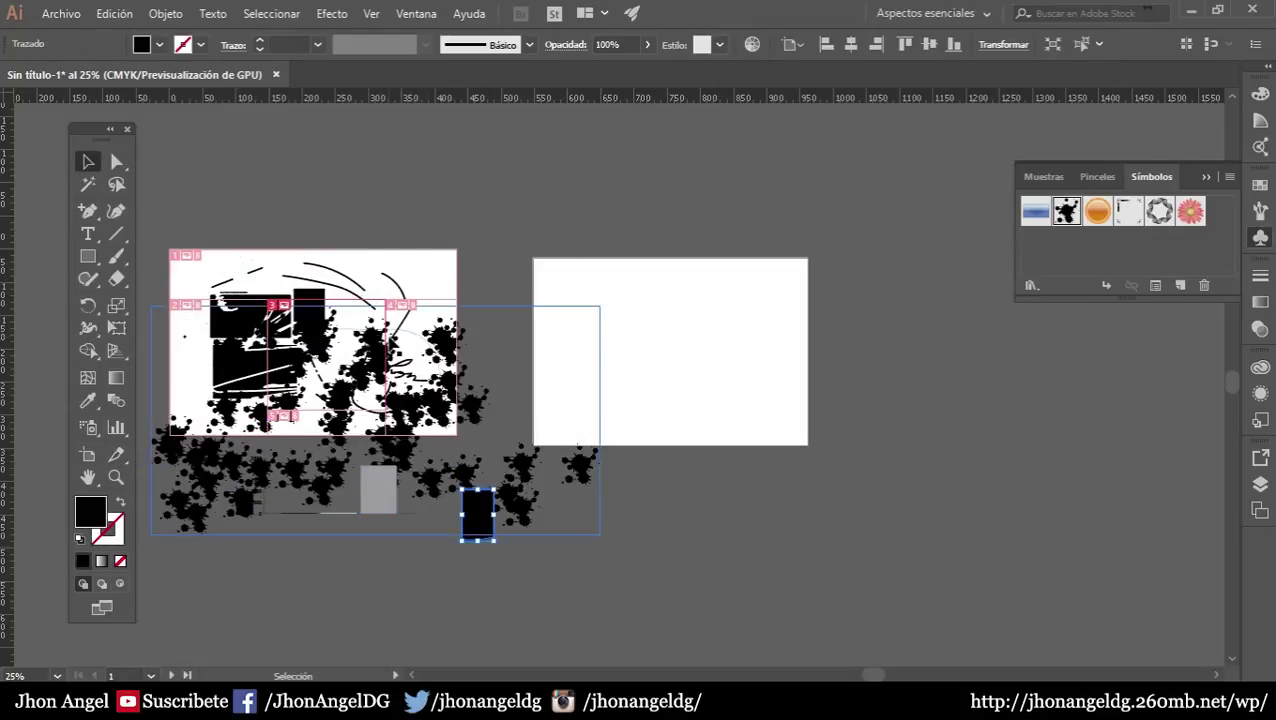
left_click(386, 355)
key("Return")
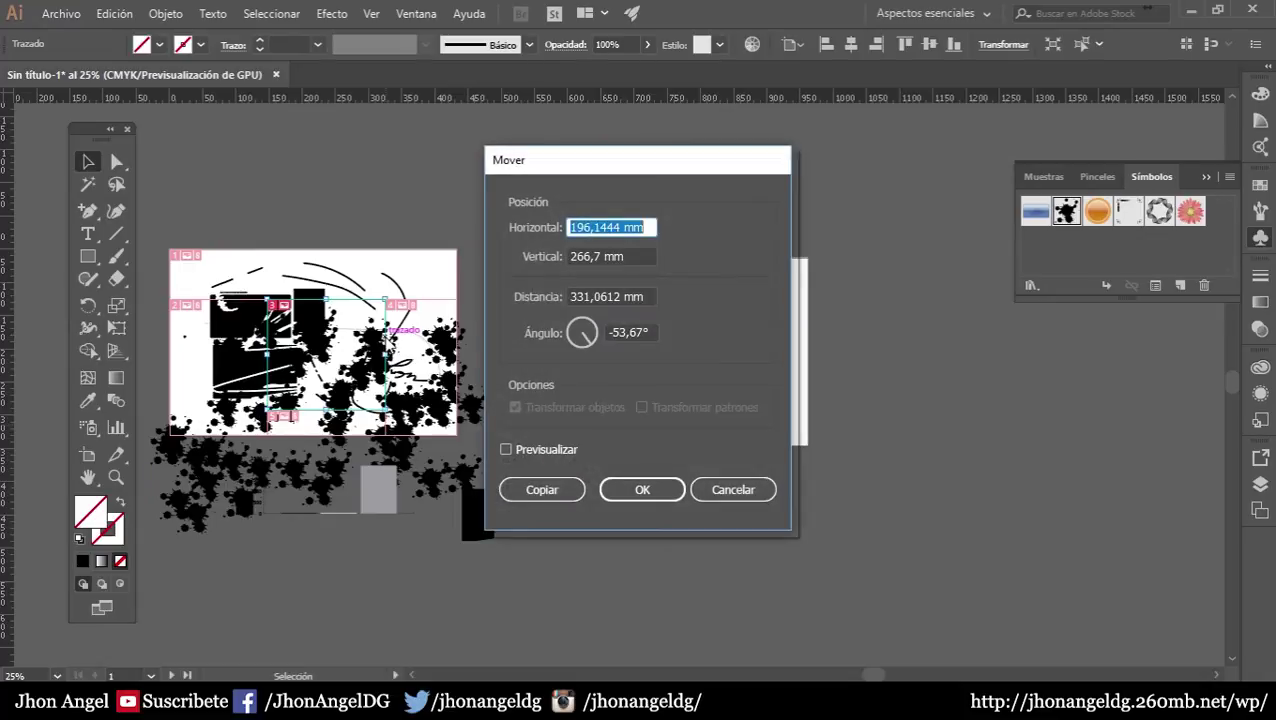
key("Return")
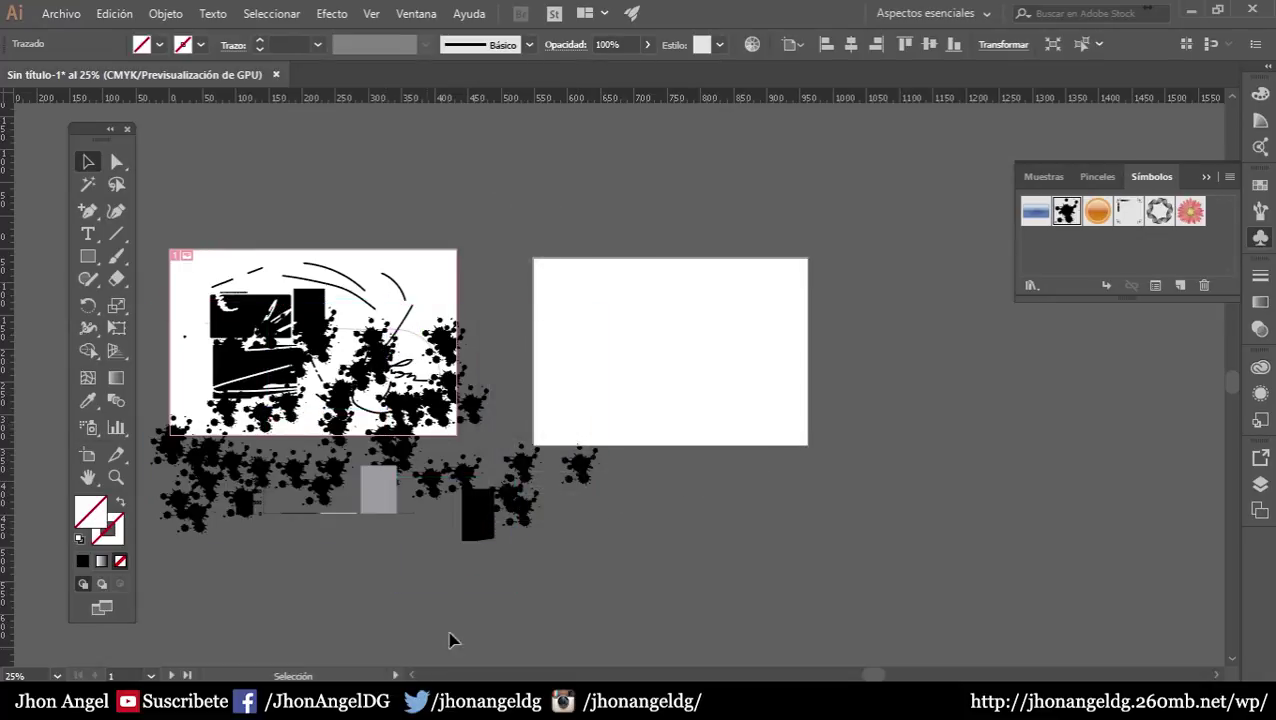
left_click(227, 543)
scroll(190, 540, "up", 1)
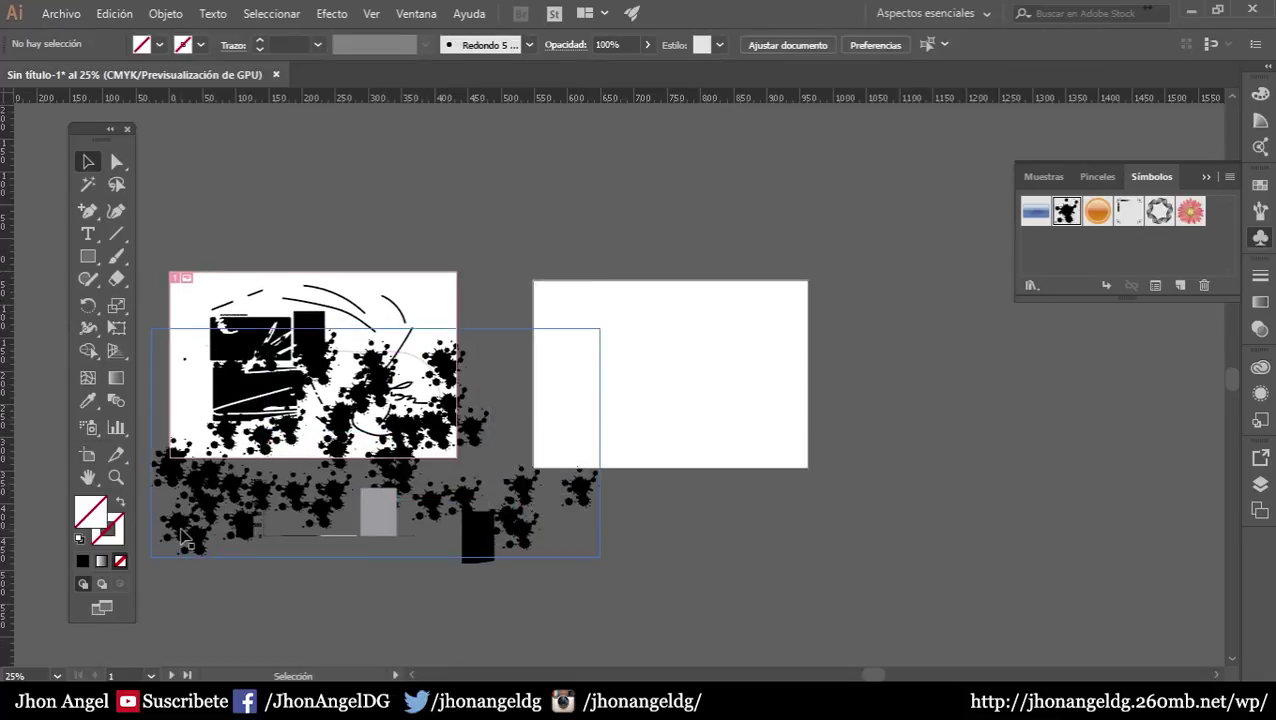
Zoom to the first artboard, marquee-select the splash symbols and drag them back up onto it
left_click(88, 478)
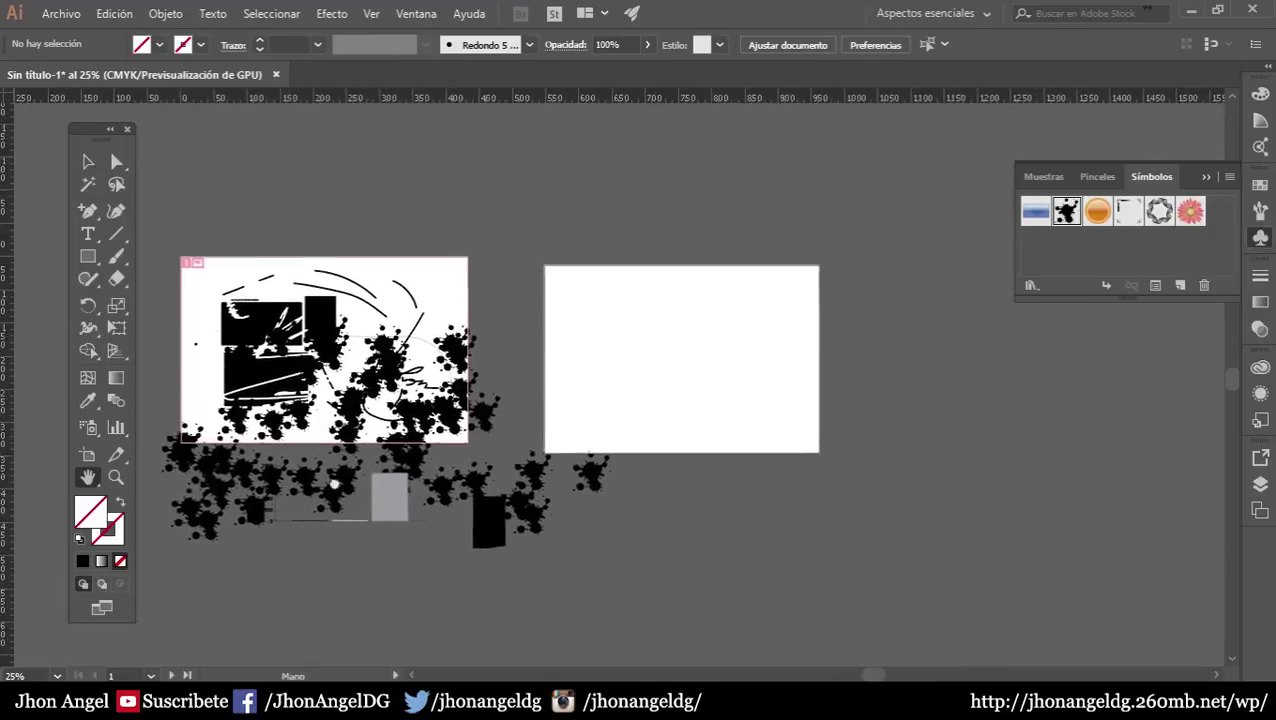
left_click_drag(400, 400, 582, 429)
mouse_move(295, 428)
left_mouse_down()
mouse_move(260, 339)
mouse_move(434, 564)
mouse_move(252, 421)
left_mouse_up()
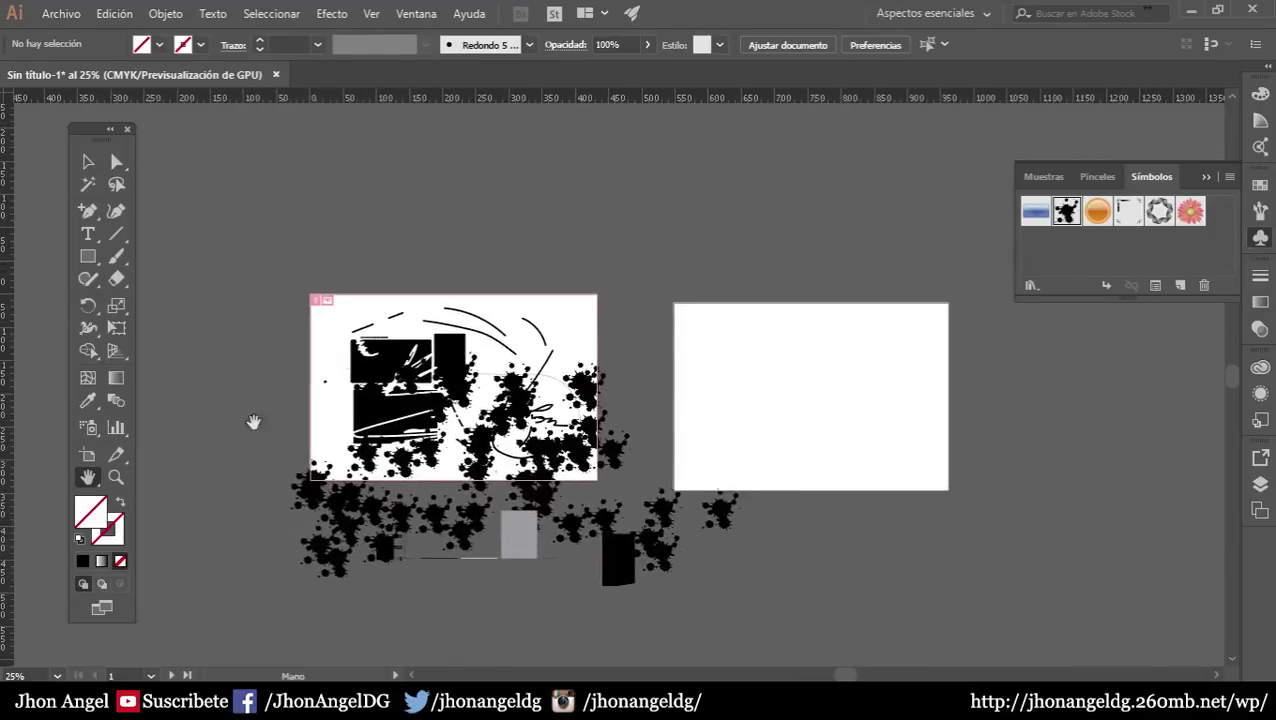
left_click(115, 479)
mouse_move(365, 548)
left_mouse_down()
mouse_move(596, 408)
mouse_move(450, 390)
left_mouse_up()
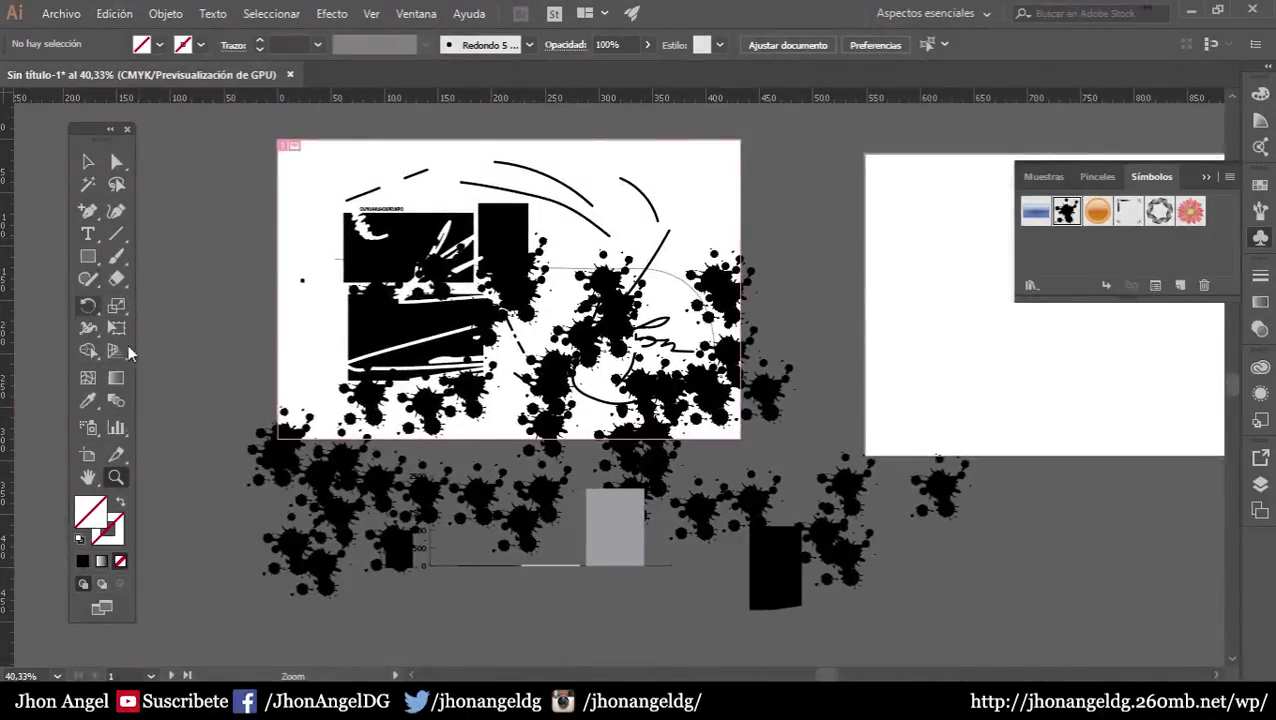
left_click(88, 161)
left_click_drag(968, 228, 285, 597)
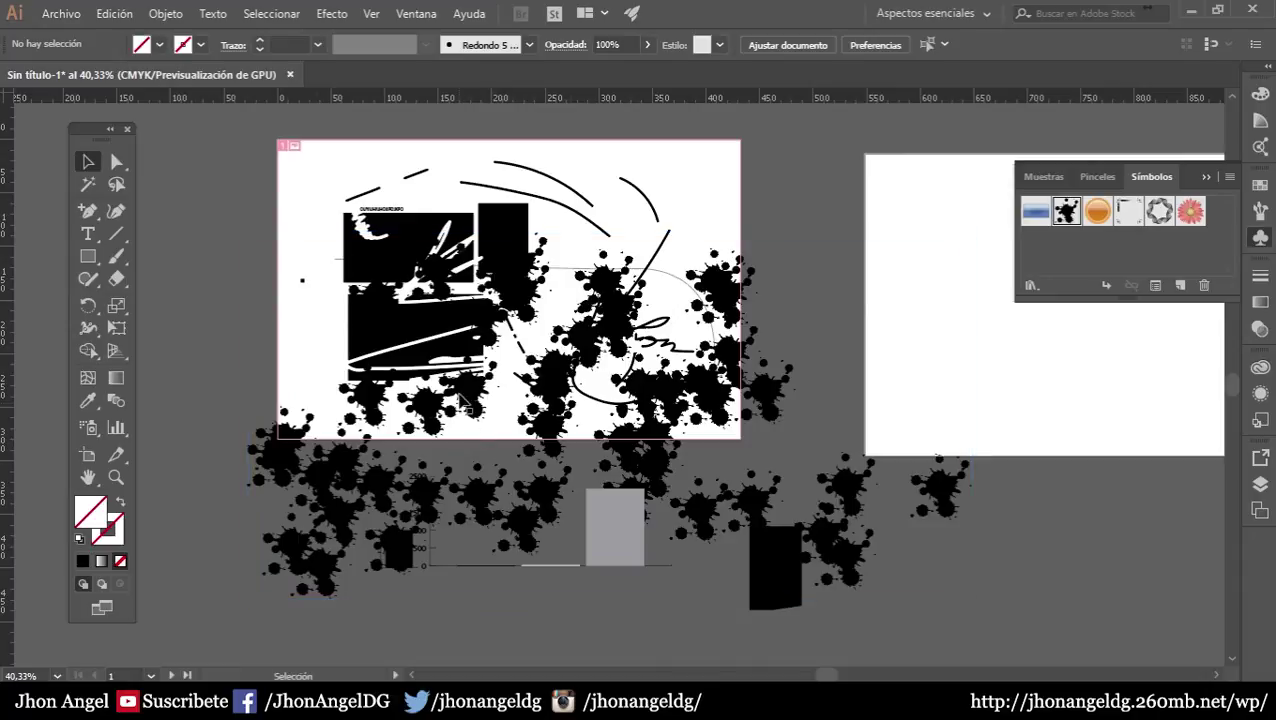
left_click_drag(463, 401, 440, 326)
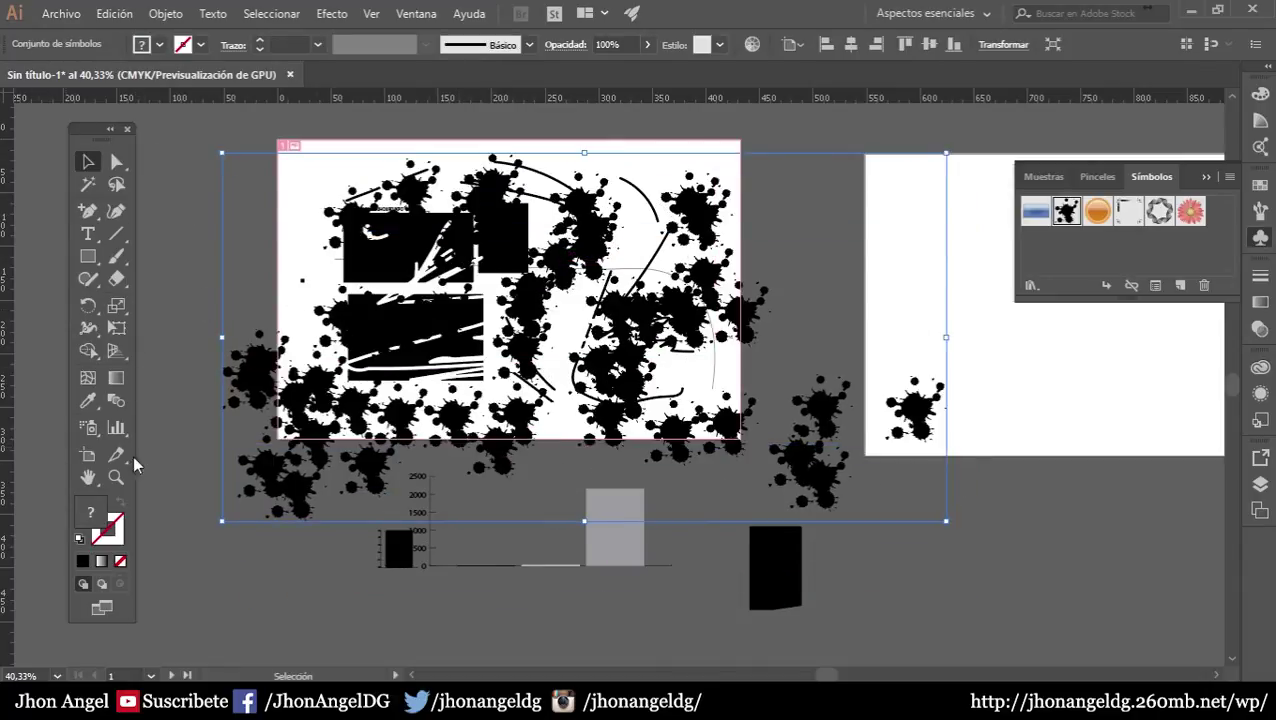
Move the black scribbled rectangle just off the first artboard's left edge
left_click(165, 522)
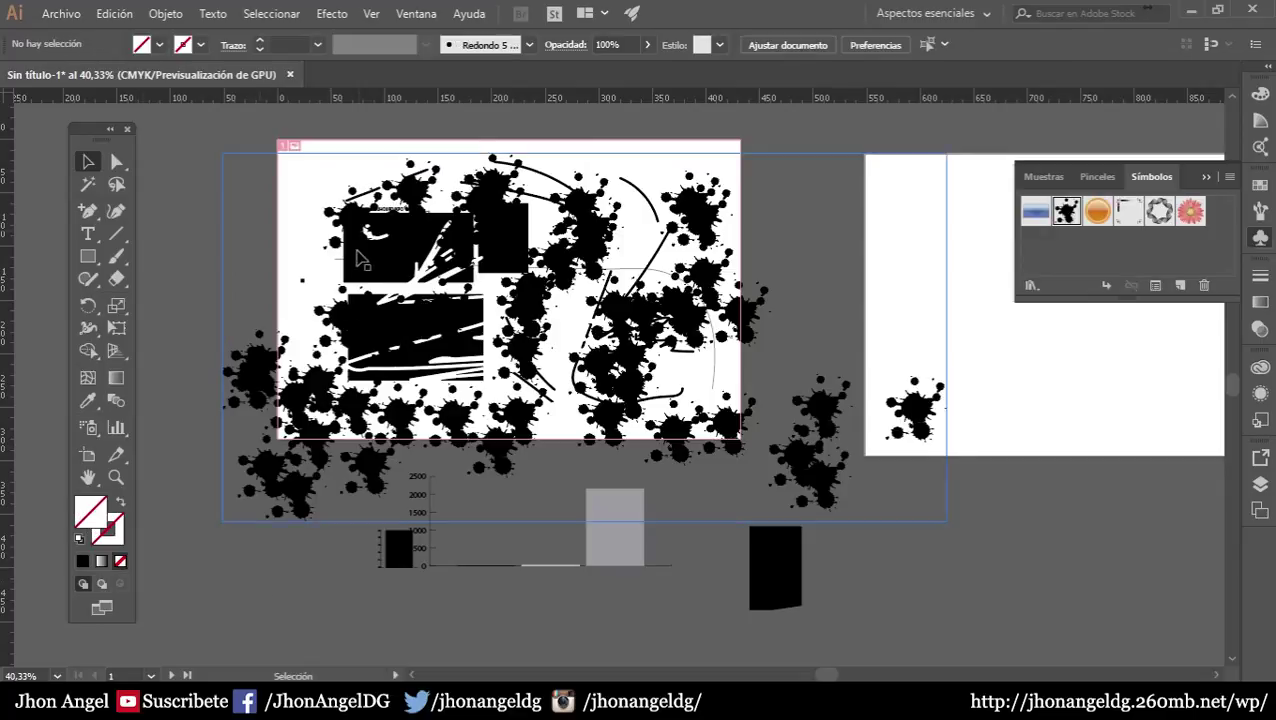
left_click(405, 250)
left_click_drag(372, 270, 203, 275)
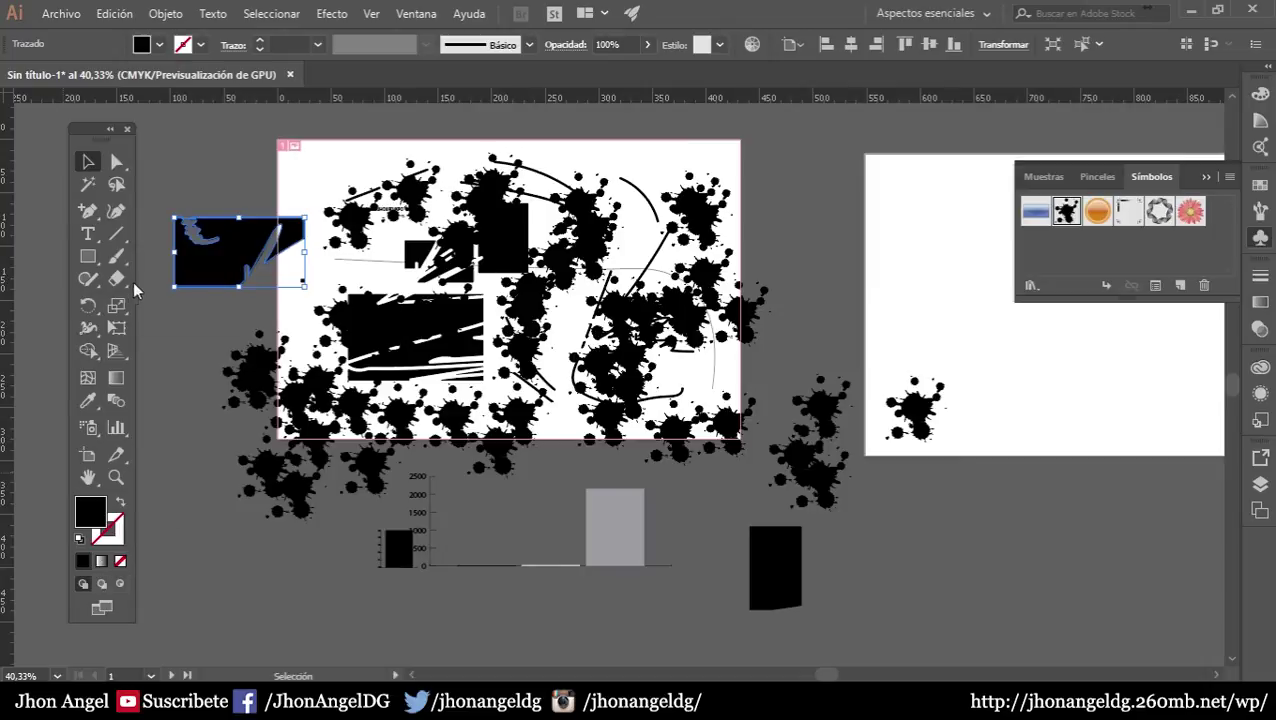
Zoom in and centre the black cut-out shape, bringing its Stroke colour forward
left_click(116, 477)
left_click(211, 250)
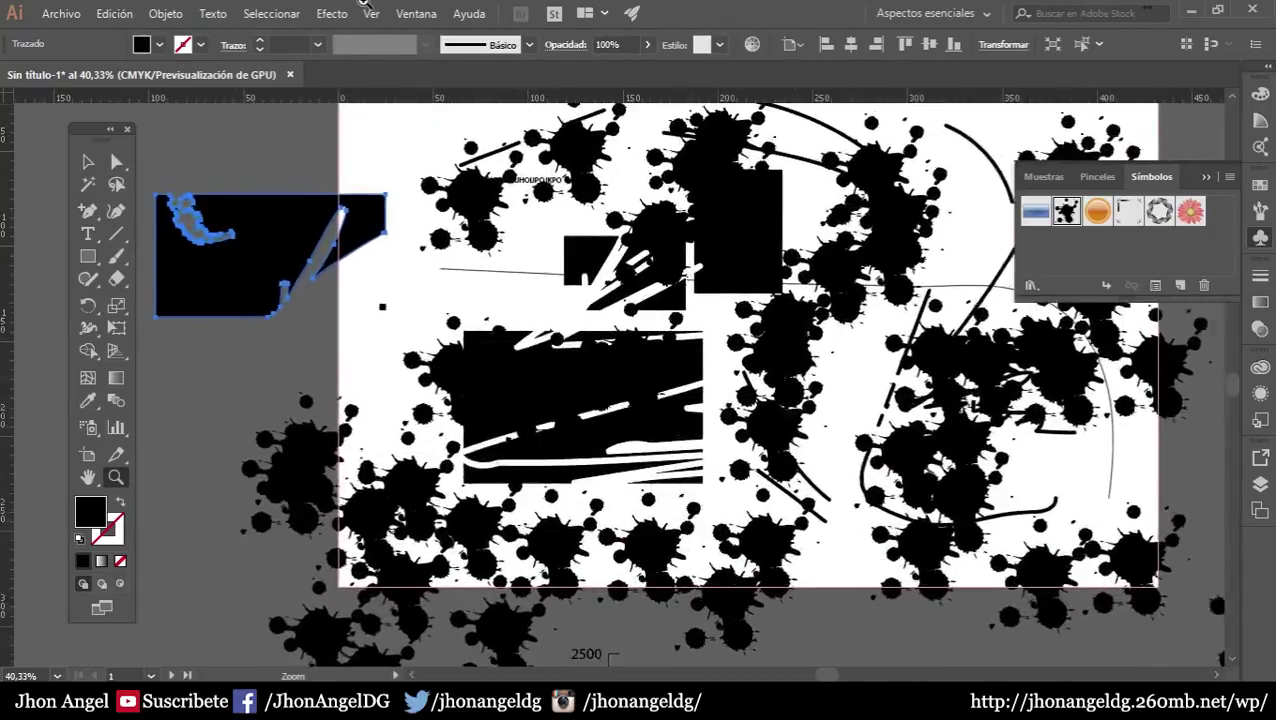
left_click_drag(170, 322, 285, 157)
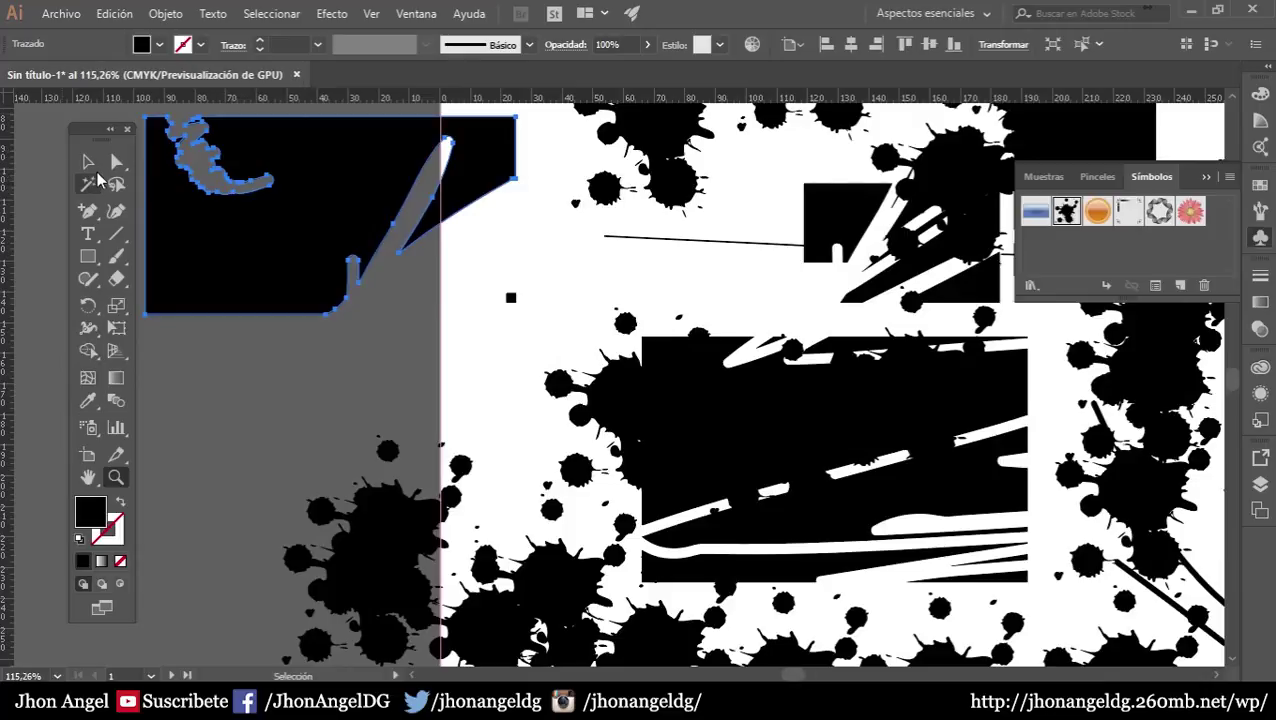
left_click(88, 477)
left_click_drag(186, 353, 326, 525)
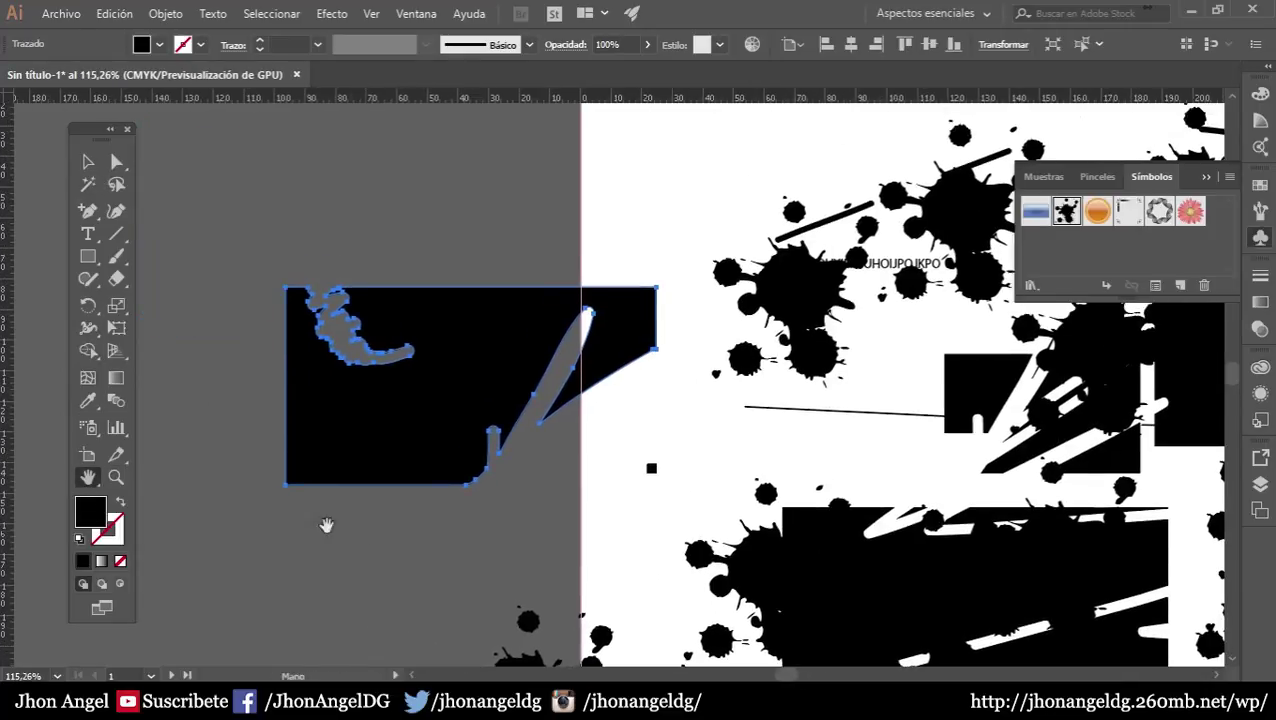
left_click(114, 527)
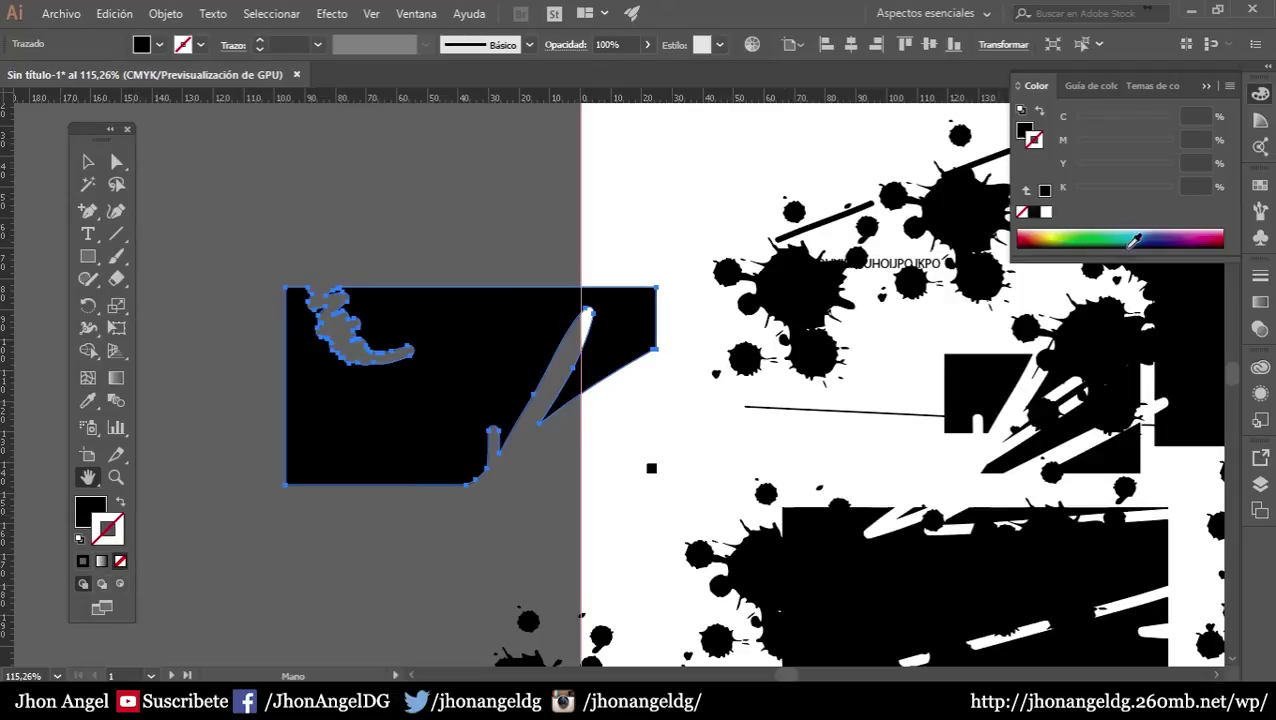
Give the cut-out shape a dark blue stroke (C 99.61, M 98.82, Y 27.06, K 0.39)
left_click(1136, 240)
left_click(89, 163)
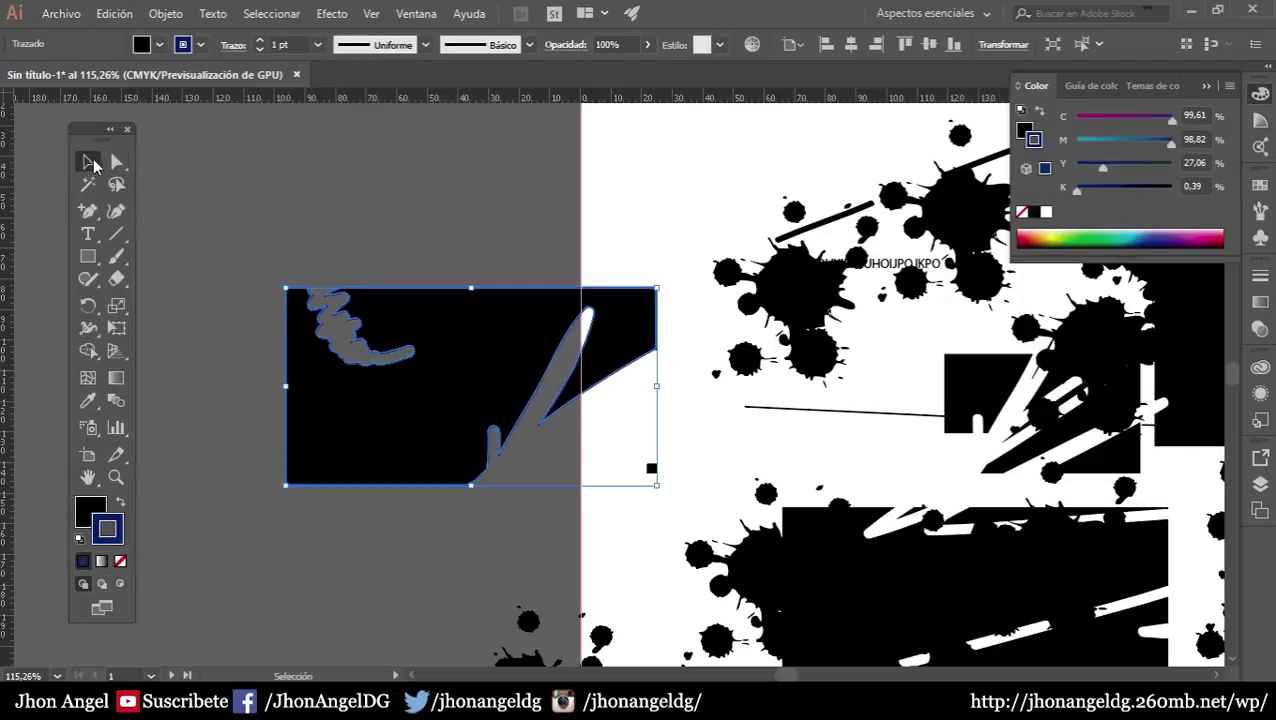
left_click(328, 156)
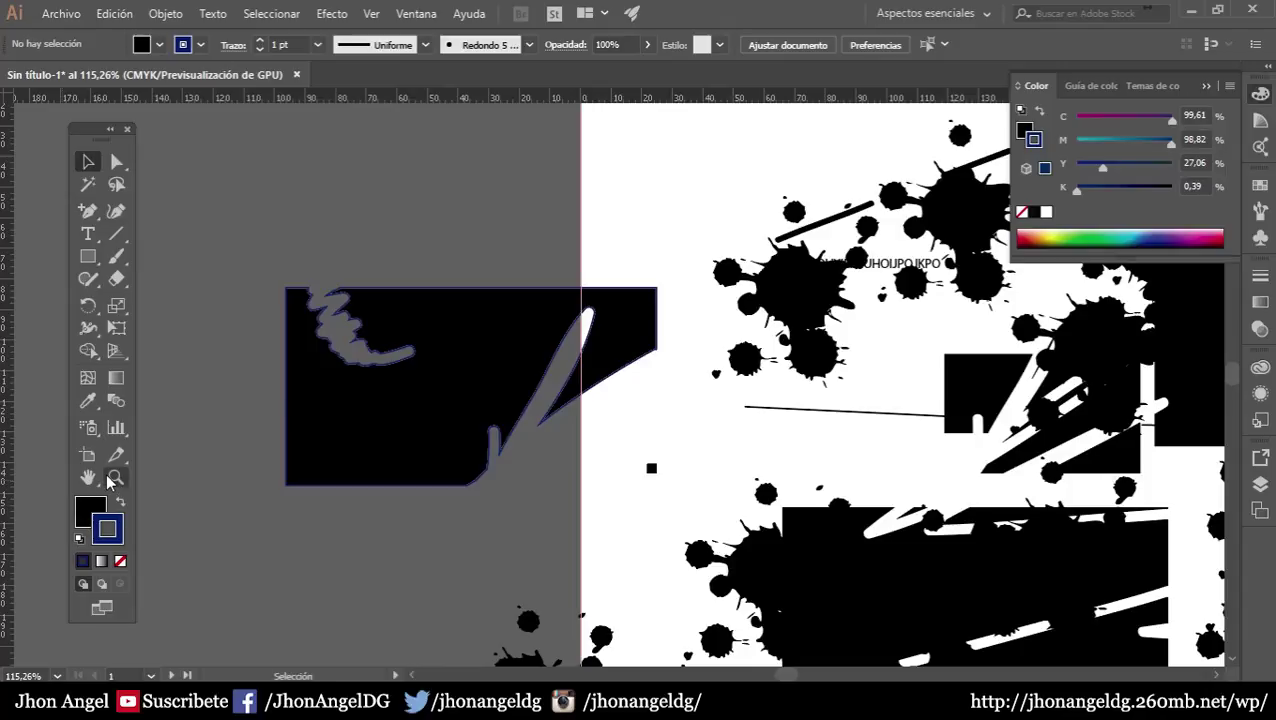
Zoom in closely on the scribble edge, then zoom back out to the artboard
left_click(115, 478)
left_click(319, 313)
left_click(362, 330)
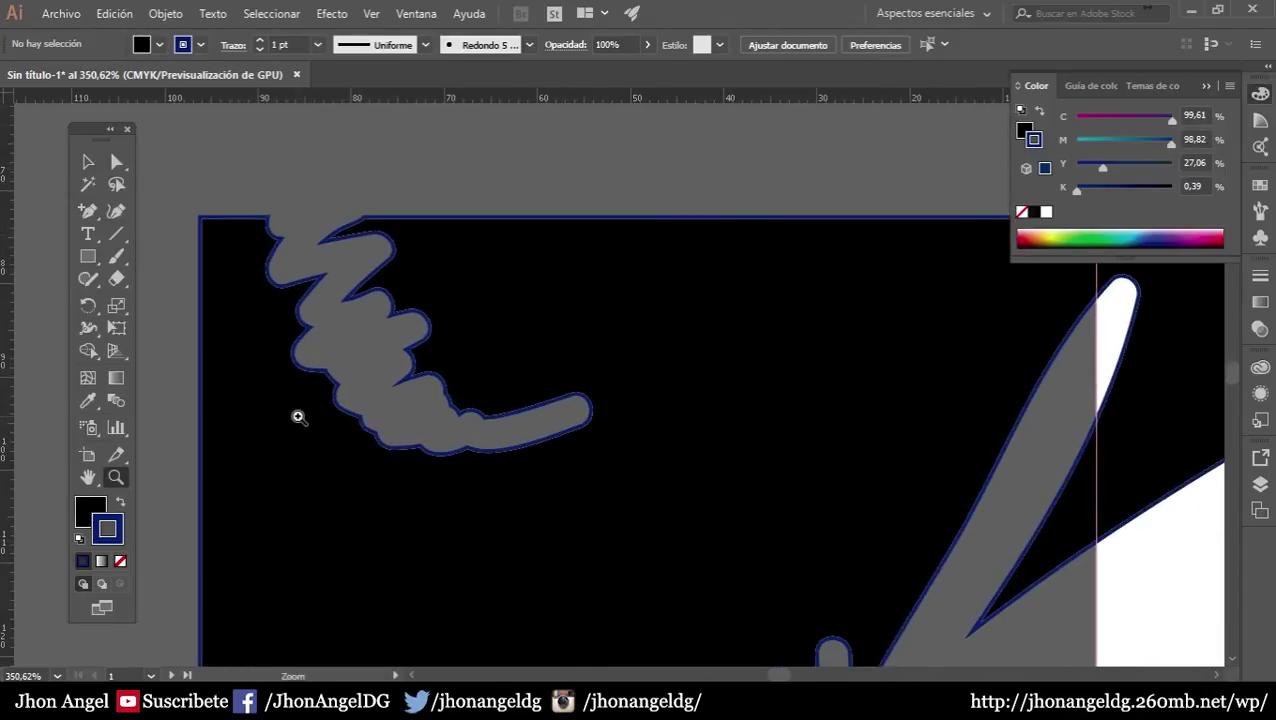
left_click(300, 414)
left_click(292, 466, "alt")
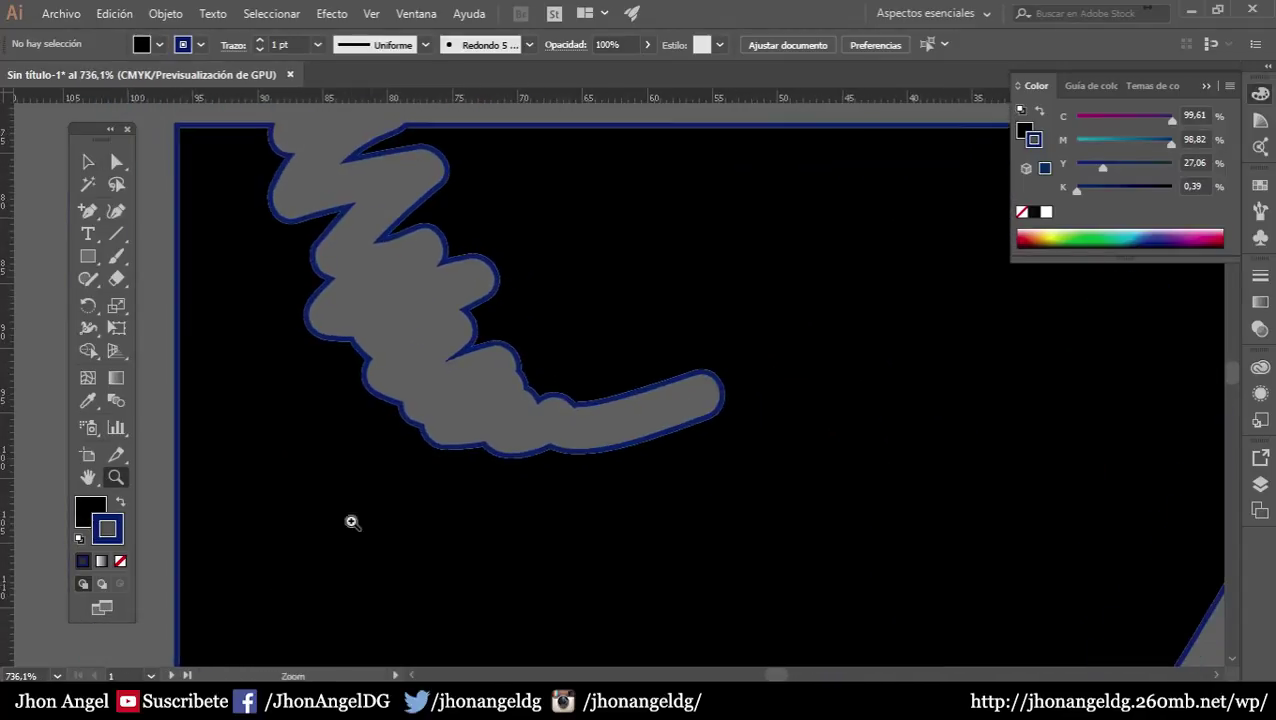
left_click(350, 521, "alt")
left_click(407, 493, "alt")
left_click(273, 618, "alt")
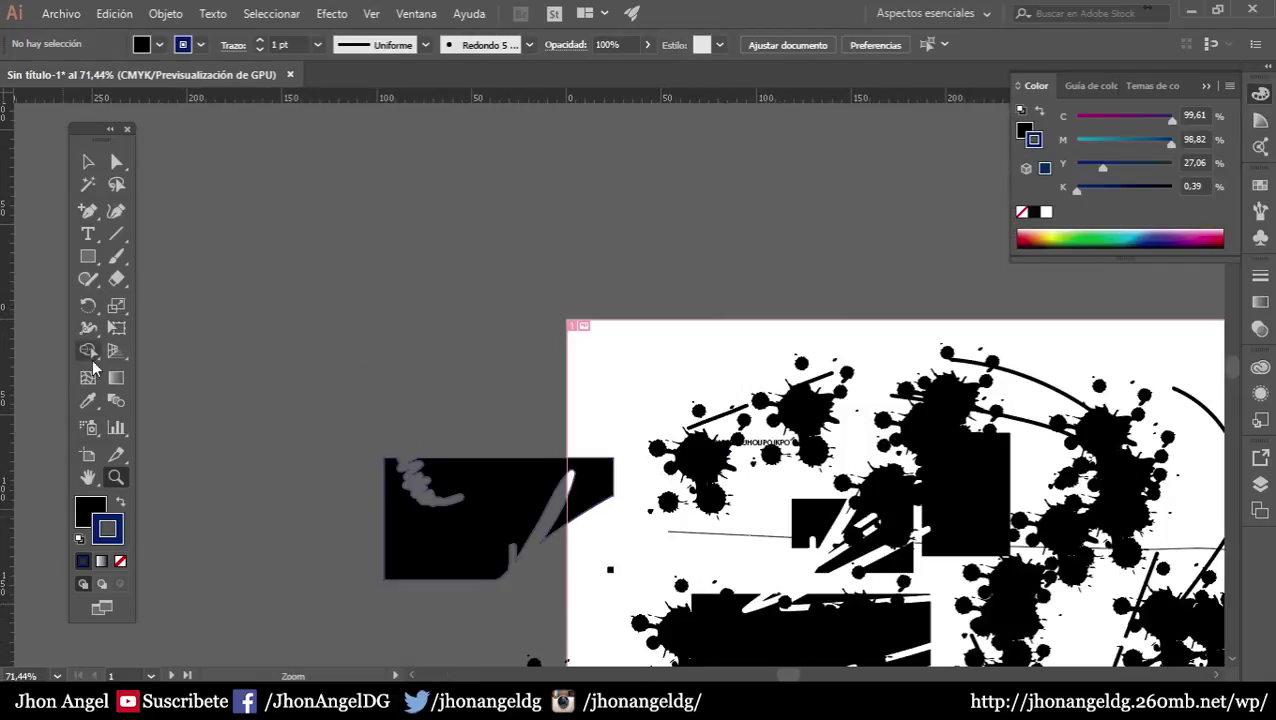
Apply a white-to-black gradient fill to the black cut-out shape
left_click(101, 563)
left_click(86, 511)
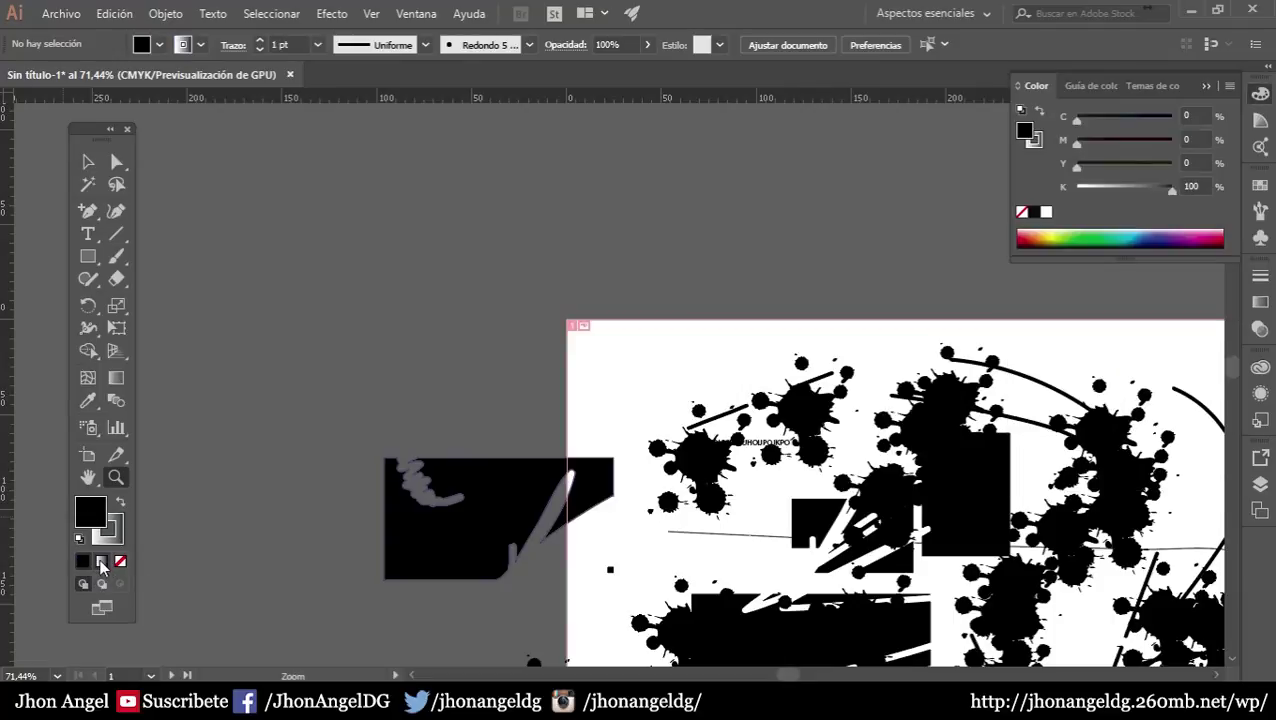
left_click(101, 563)
left_click(422, 561)
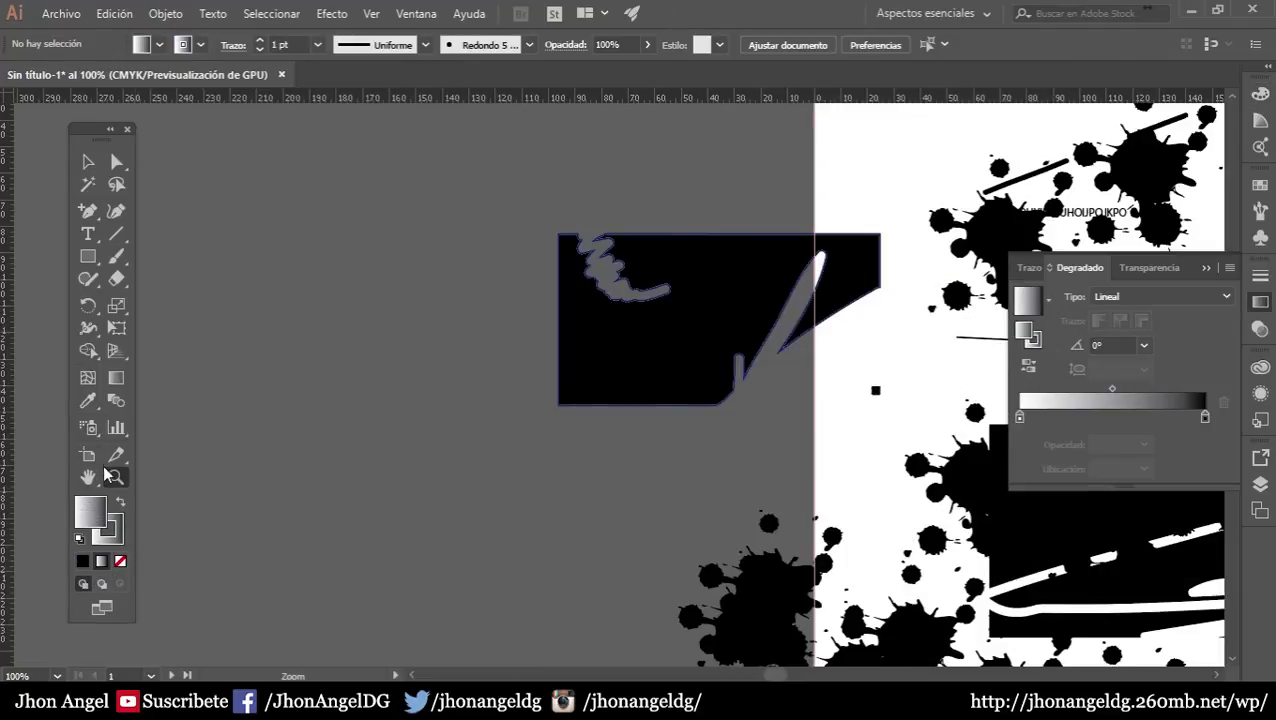
left_click(88, 162)
left_click_drag(186, 184, 555, 412)
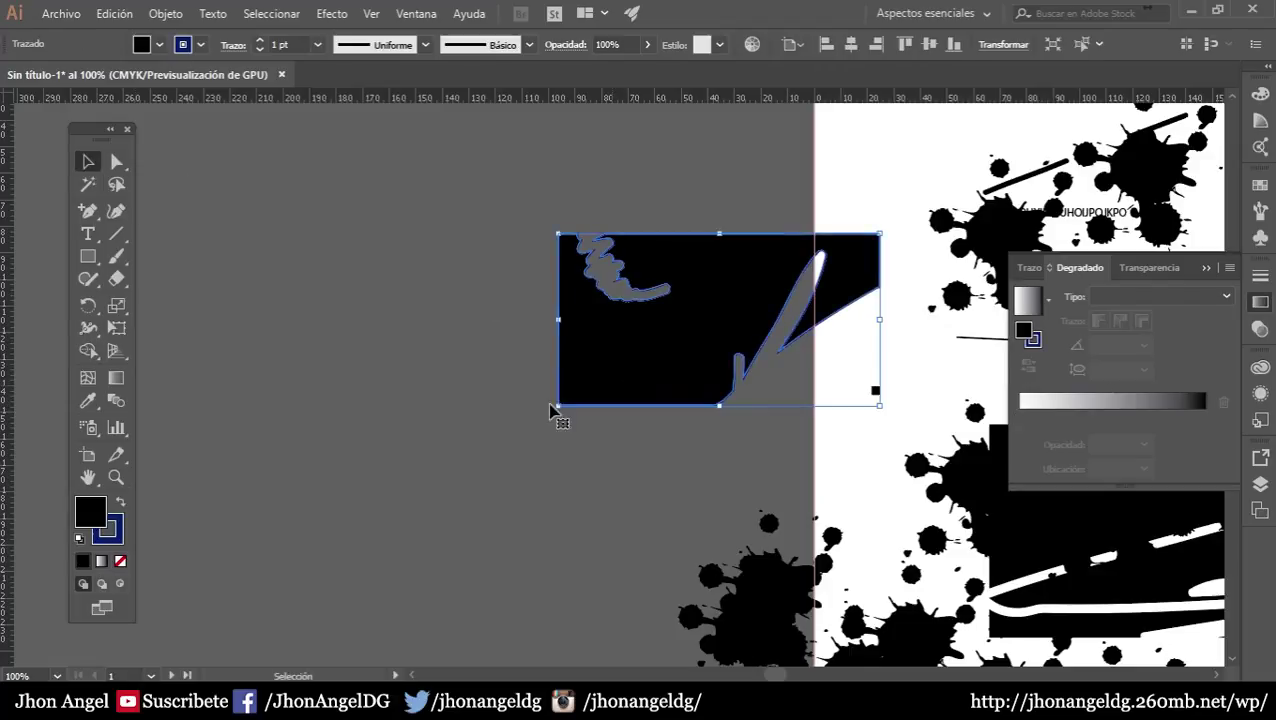
left_click(102, 561)
Set the shape's fill to None, then select everything and show the screen mode choices
left_click(530, 517)
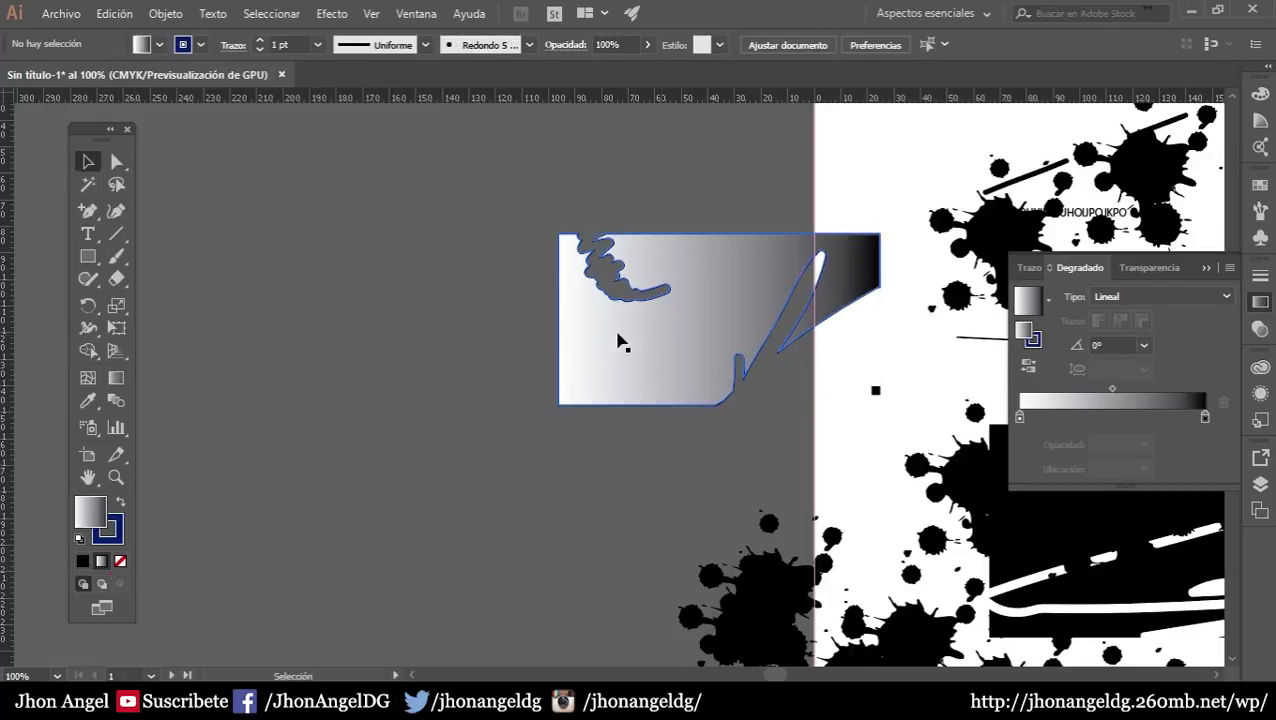
left_click(562, 385)
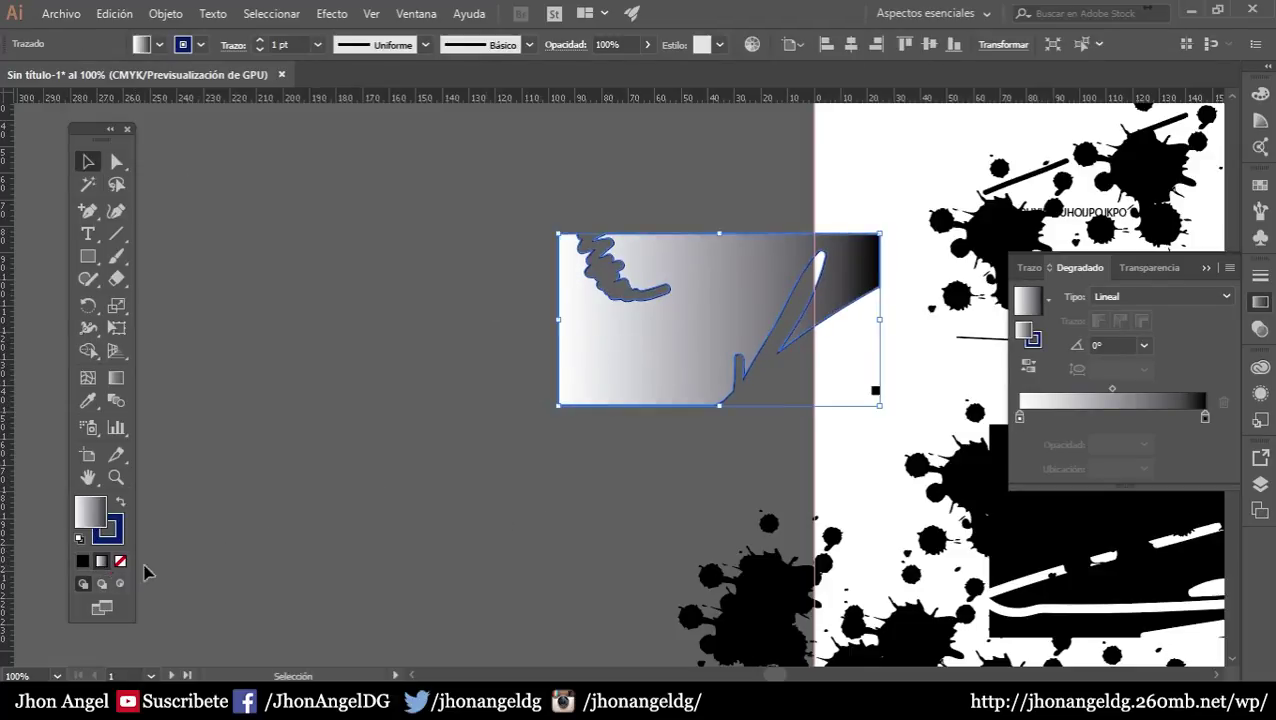
left_click(120, 561)
left_click(418, 530)
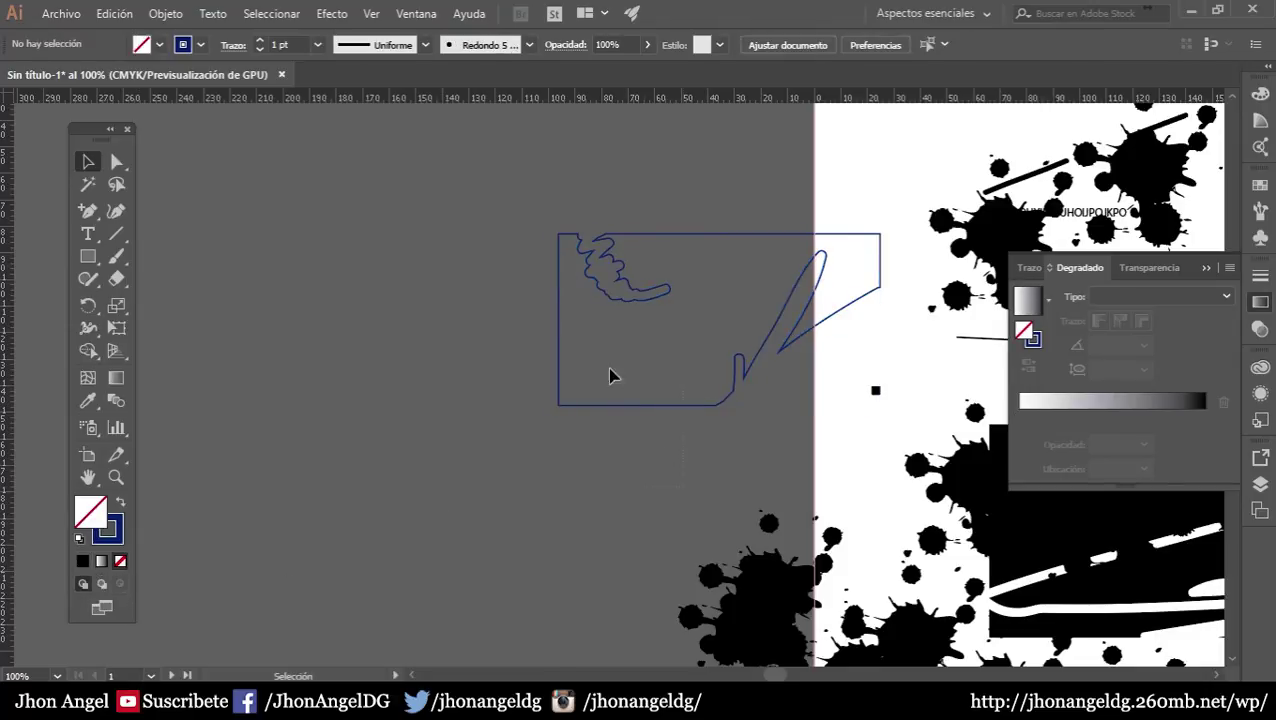
key("ctrl+a")
left_click(102, 607)
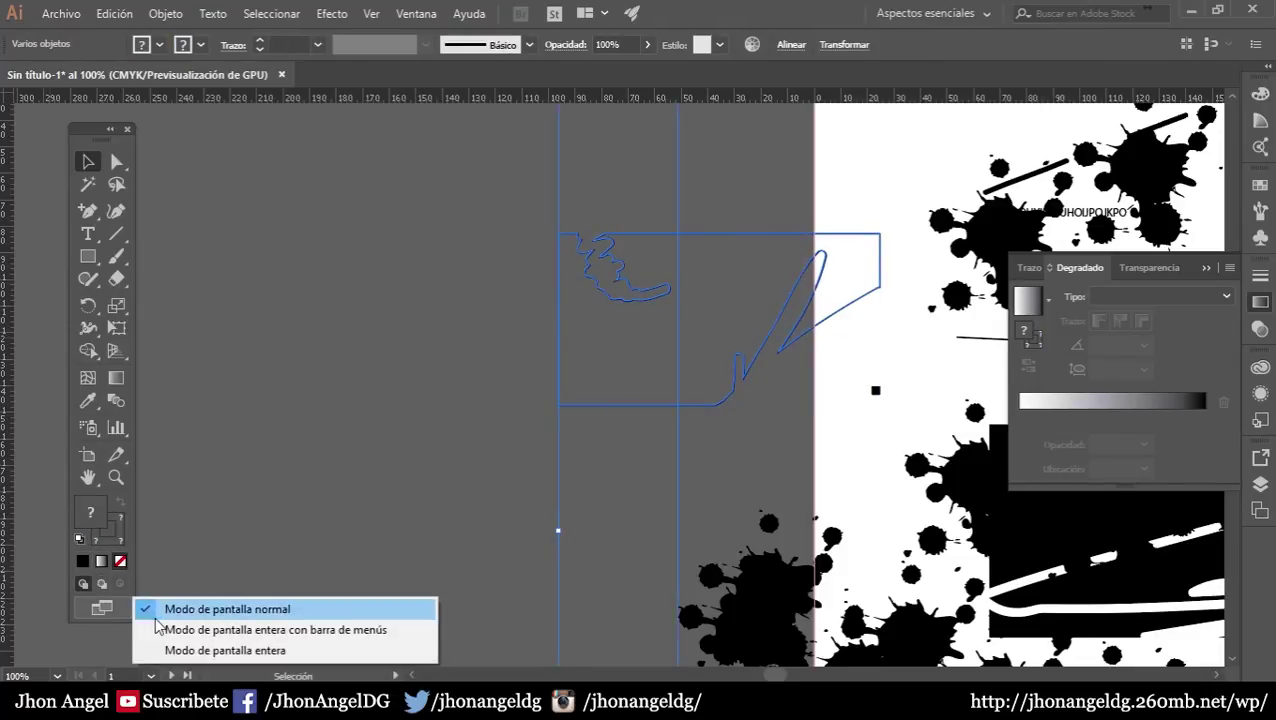
left_click(160, 629)
left_click(102, 607)
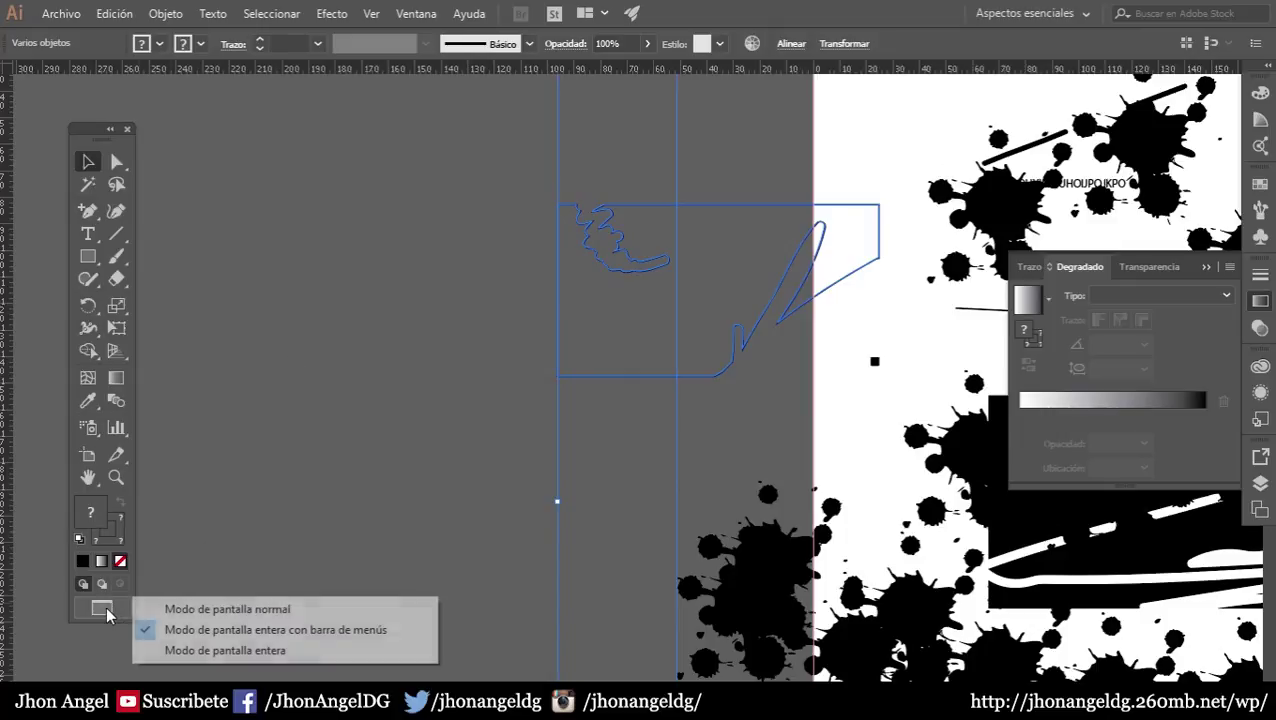
left_click(178, 646)
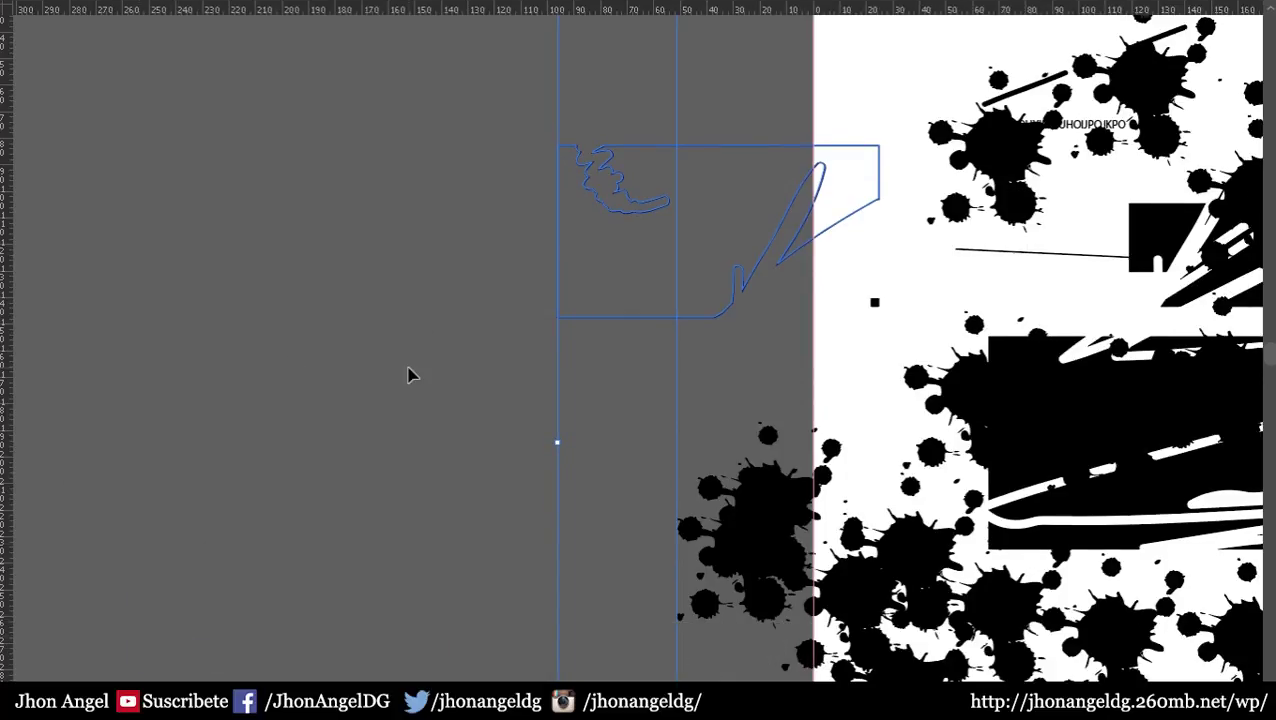
key("f")
left_click(102, 607)
left_click(232, 607)
left_click(514, 339)
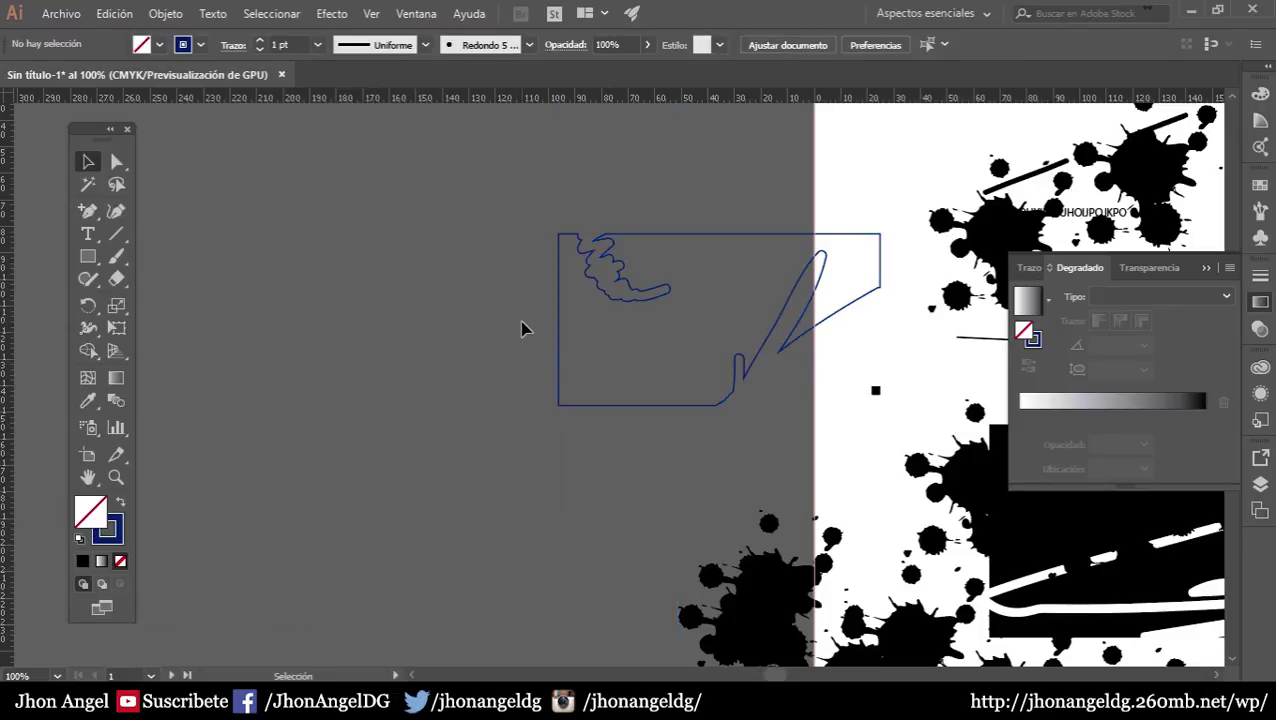
Select and delete all the test drawings, then close the gradient settings
scroll(410, 400, "down", 4)
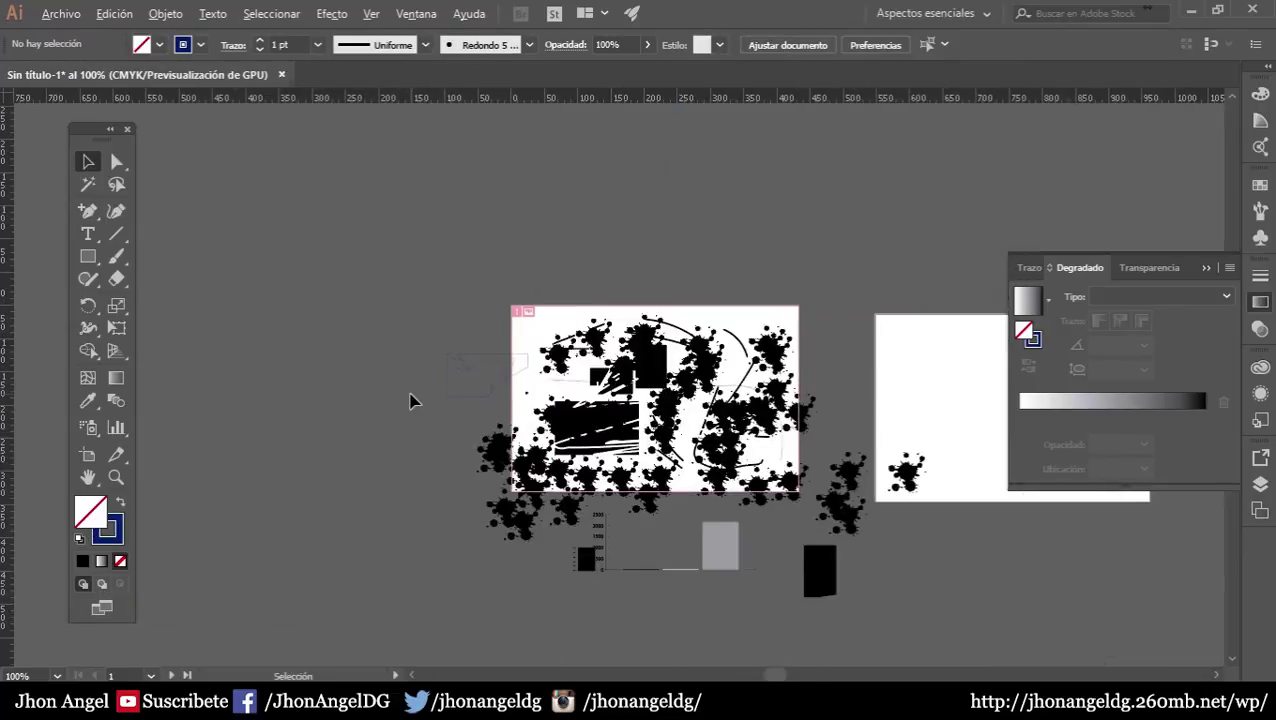
key("ctrl+a")
key("Delete")
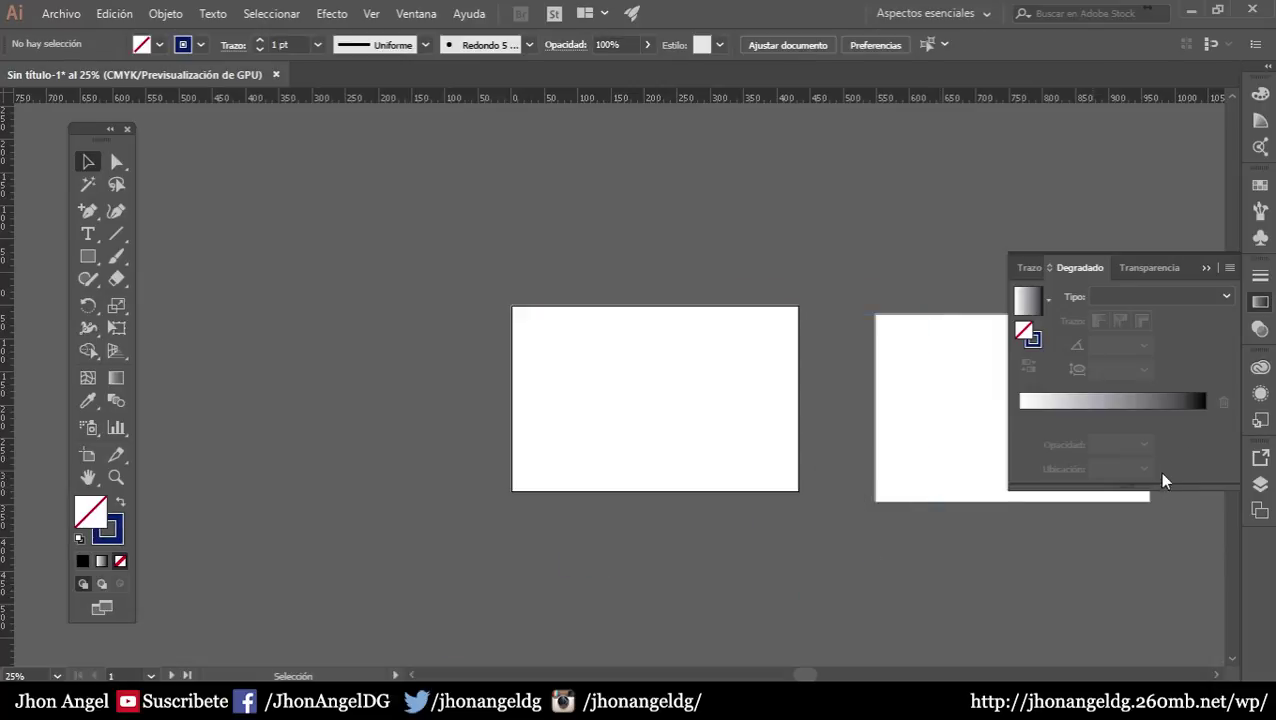
left_click(1205, 268)
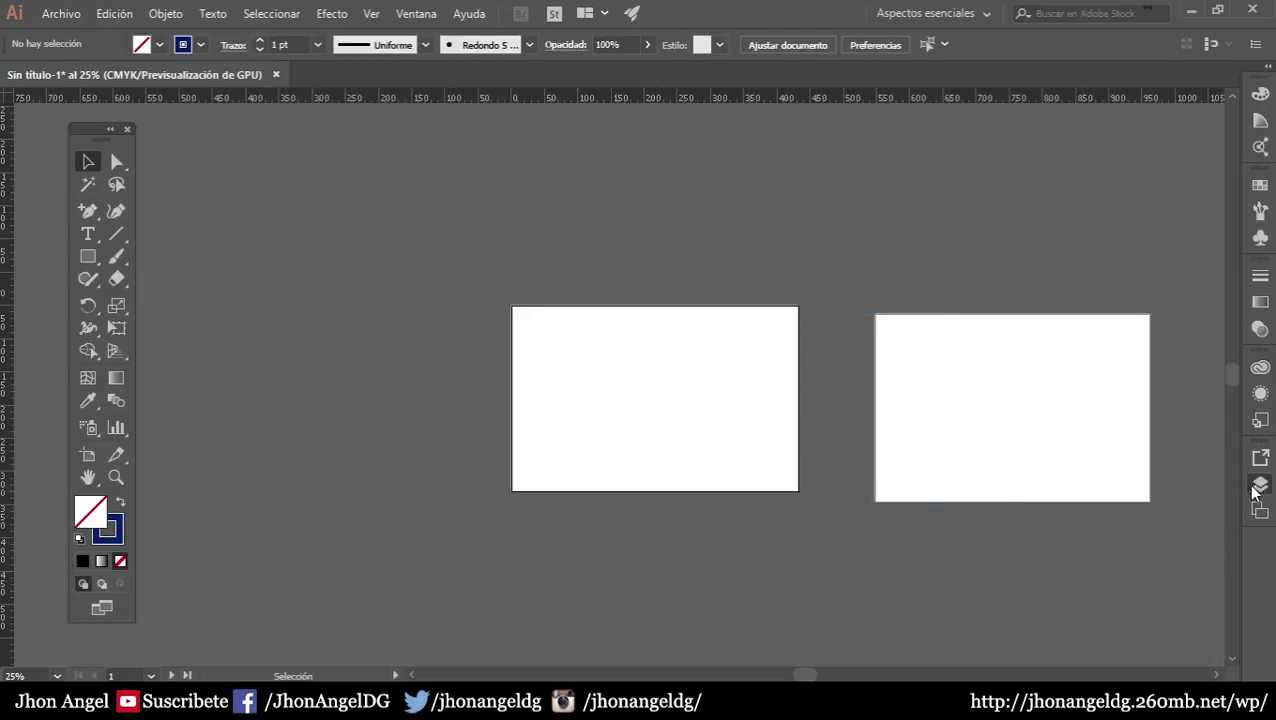
Delete the second artboard, Mesa de trabajo 2, and dock the Tools panel at the left
left_click(1259, 484)
left_click(1148, 117)
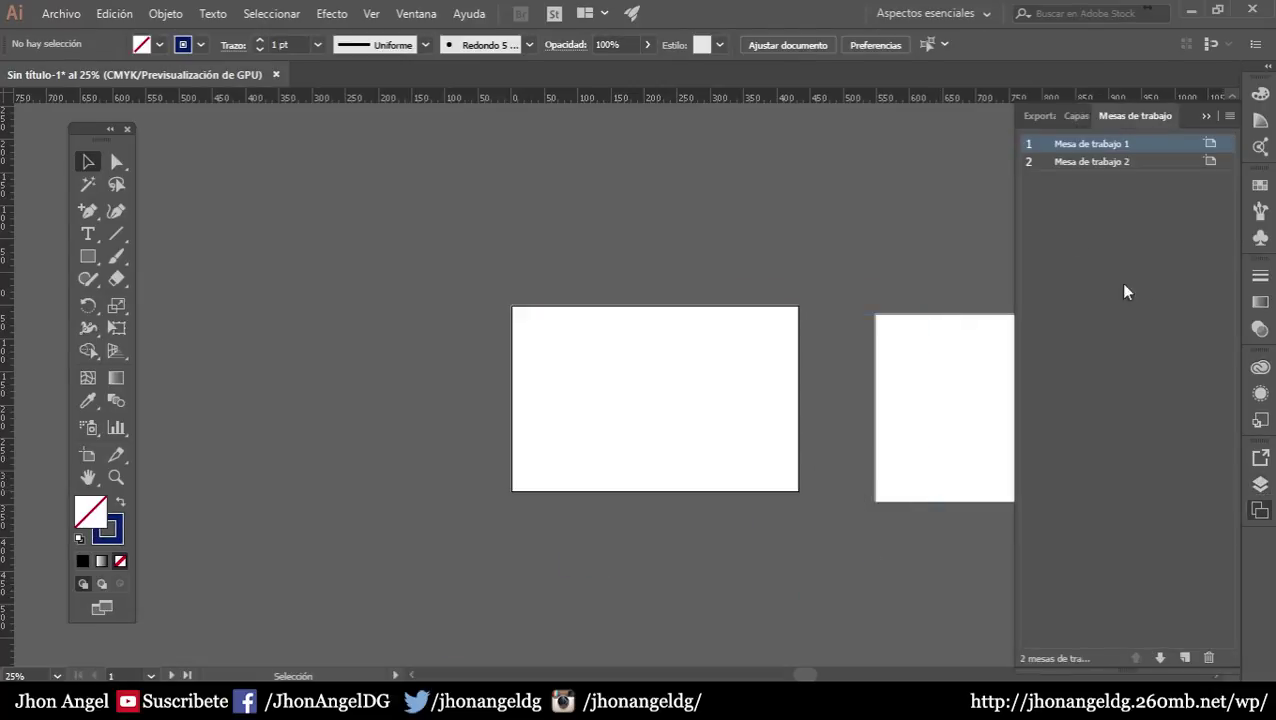
left_click(1160, 162)
left_click(1208, 658)
left_click(1072, 116)
left_click_drag(112, 134, 6, 114)
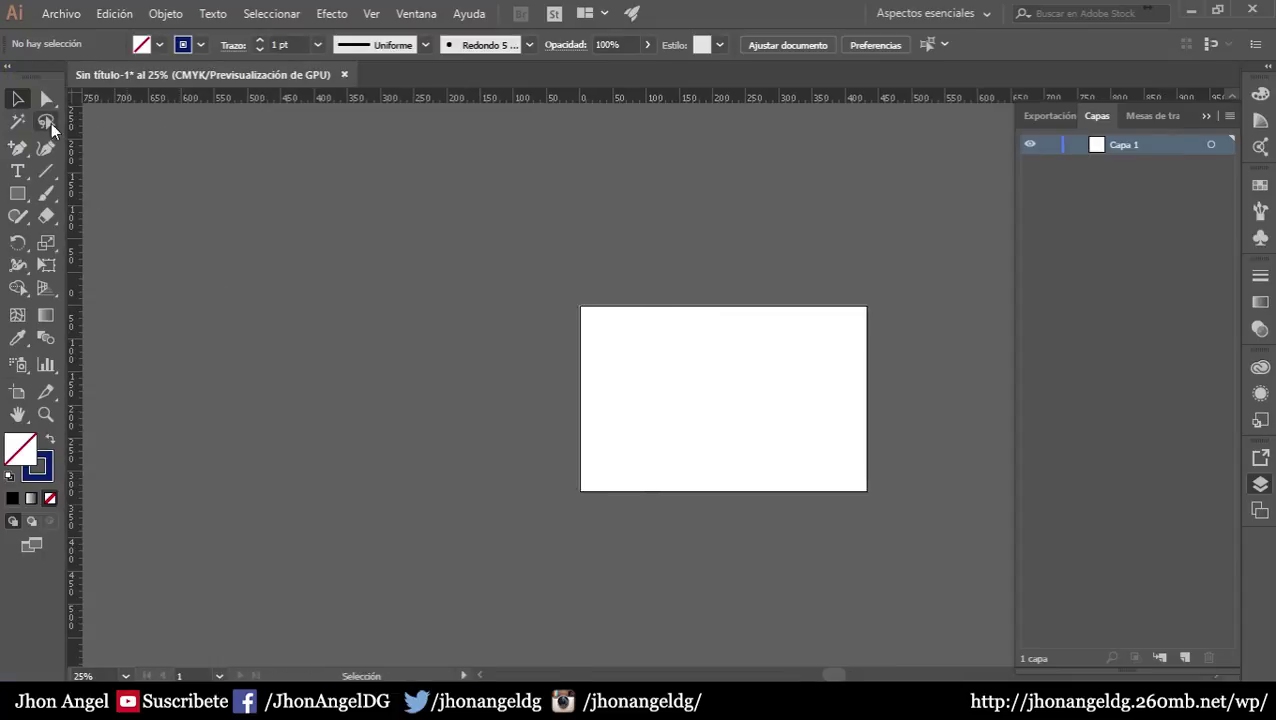
Zoom to 66.67% and pan until the blank artboard fills the window
scroll(676, 428, "up", 1)
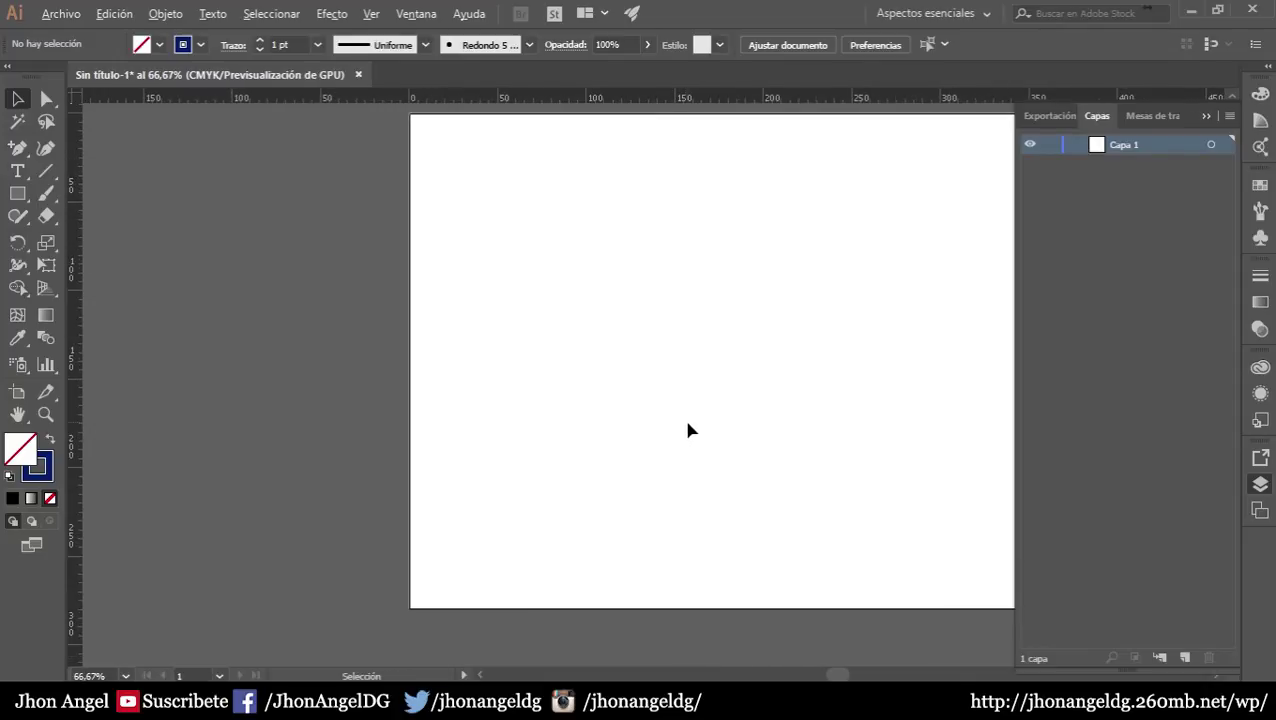
left_click_drag(690, 416, 528, 473)
scroll(520, 462, "up", 1)
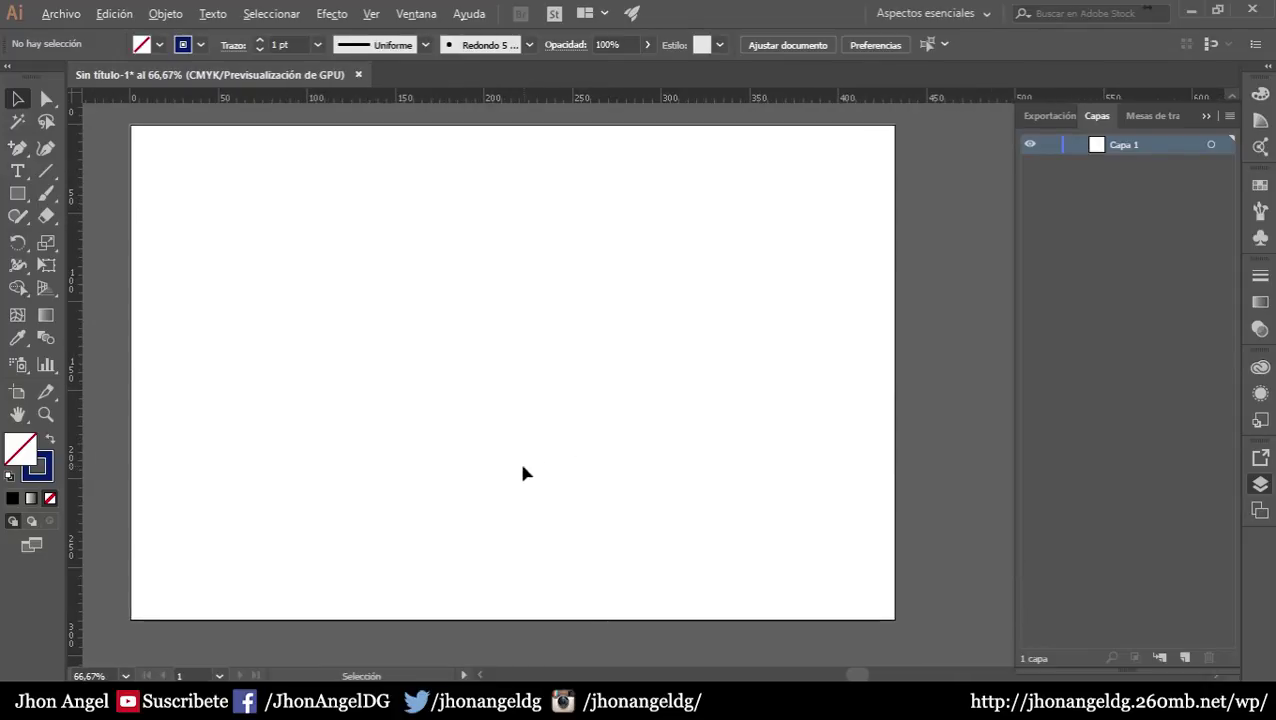
scroll(500, 455, "left", 1)
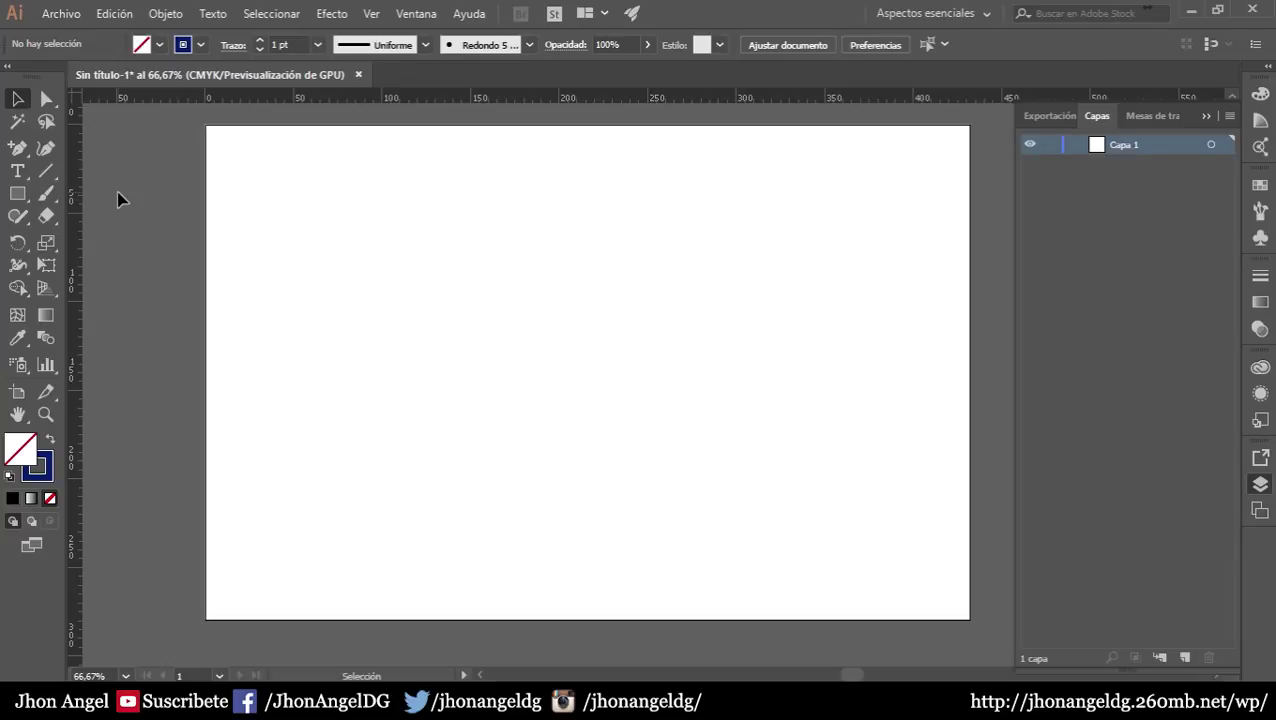
Dismiss the anchor-point warning and swap fill and stroke so navy becomes the stroke
left_click(20, 150, "alt")
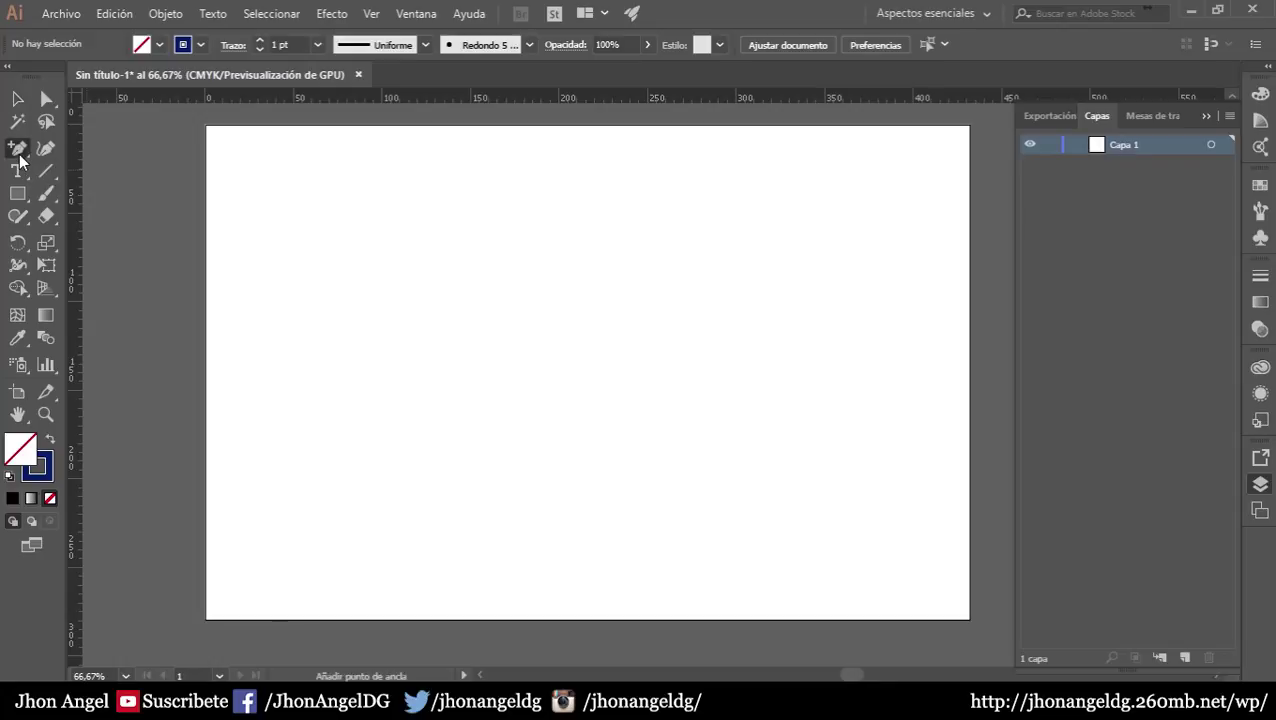
left_click(465, 263)
left_click(830, 376)
left_click(50, 439)
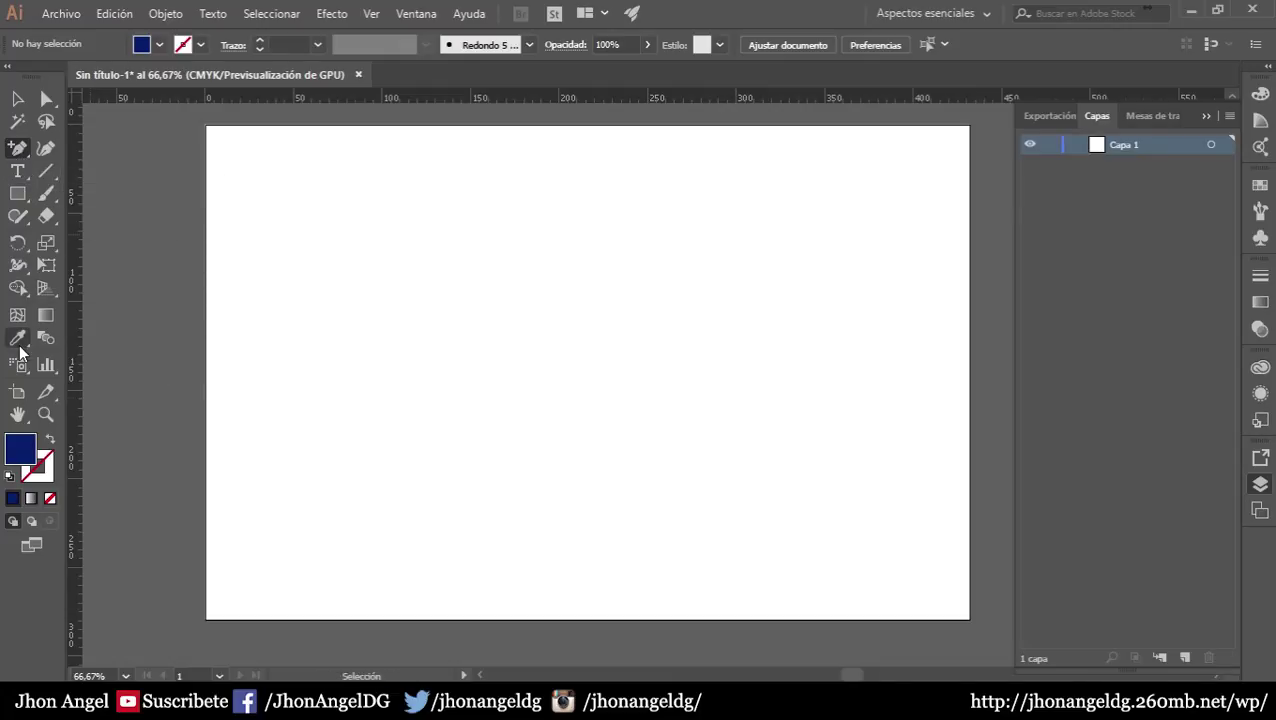
Paint several crossing navy freehand Paintbrush strokes across the blank artboard
left_click(46, 193)
left_click_drag(294, 412, 381, 325)
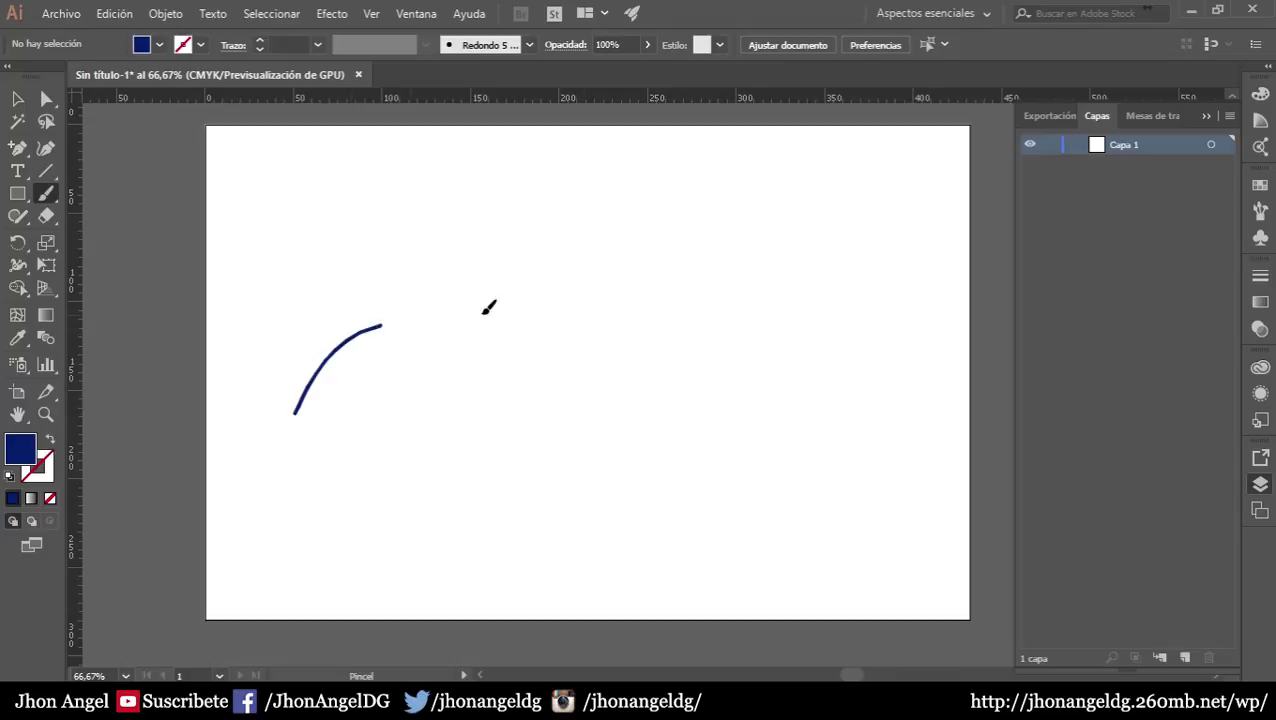
left_click_drag(484, 312, 604, 322)
left_click_drag(429, 490, 633, 248)
left_click_drag(563, 215, 727, 492)
left_click_drag(520, 468, 753, 344)
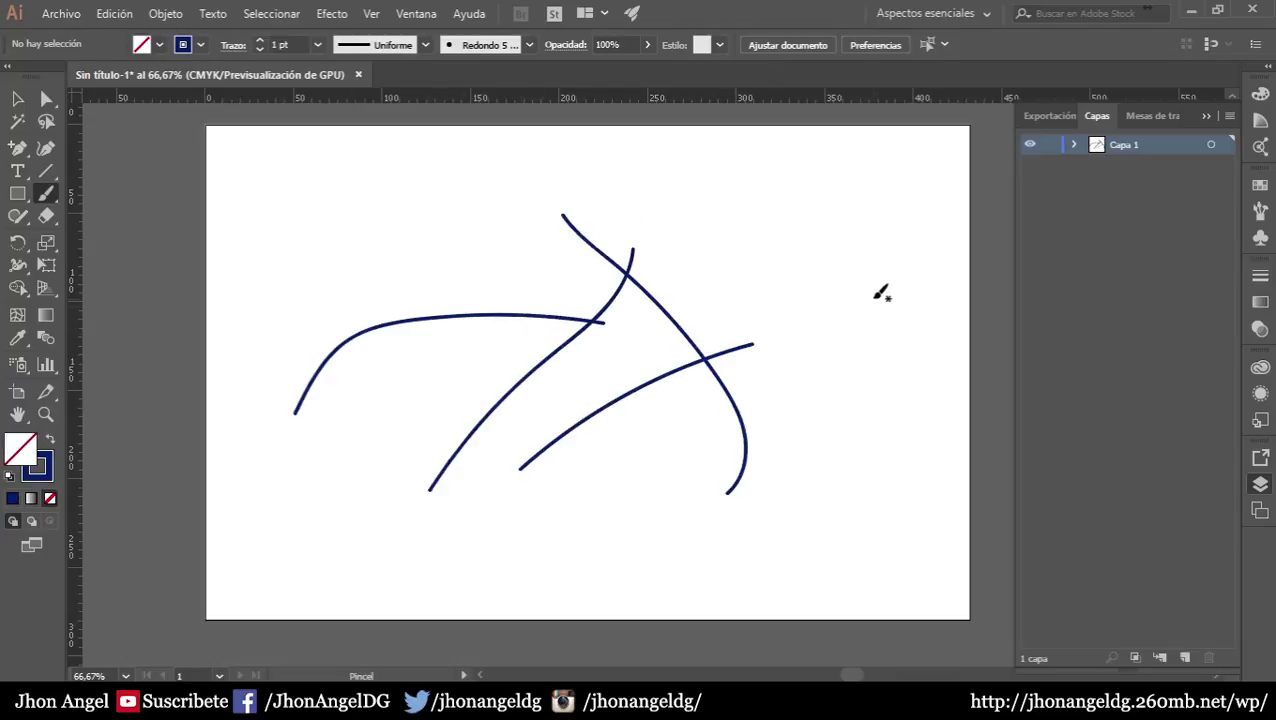
left_click_drag(779, 278, 639, 431)
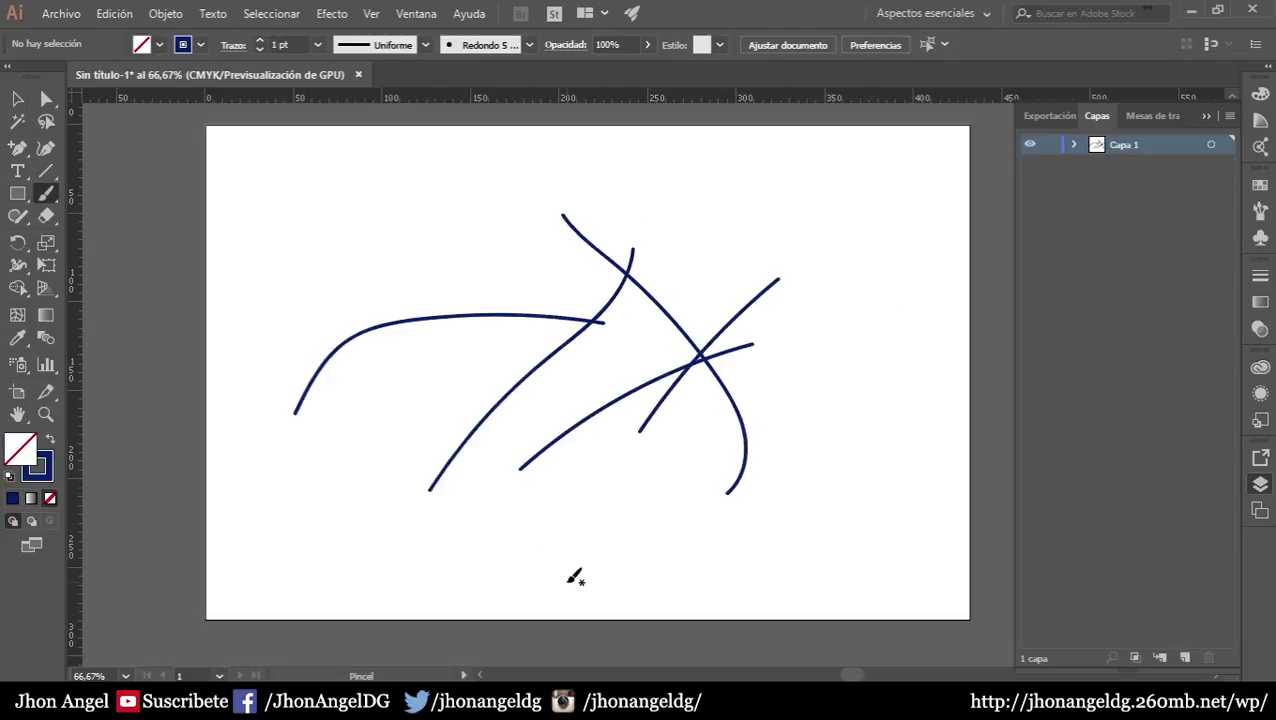